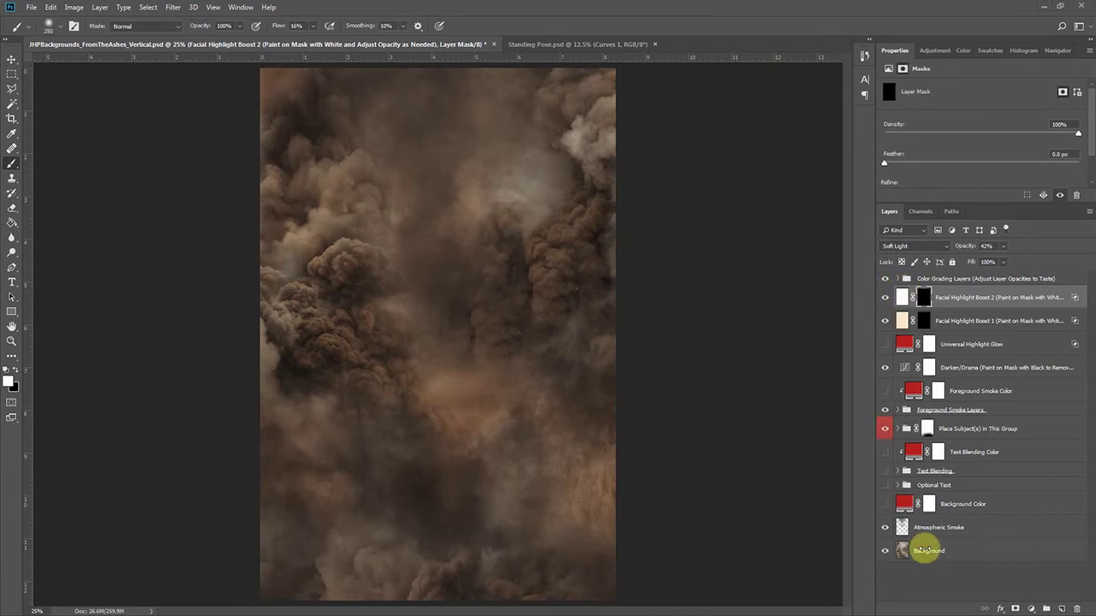
Select the Background layer and launch Nik Collection's Color Efex Pro 4 filter on it
click(950, 557)
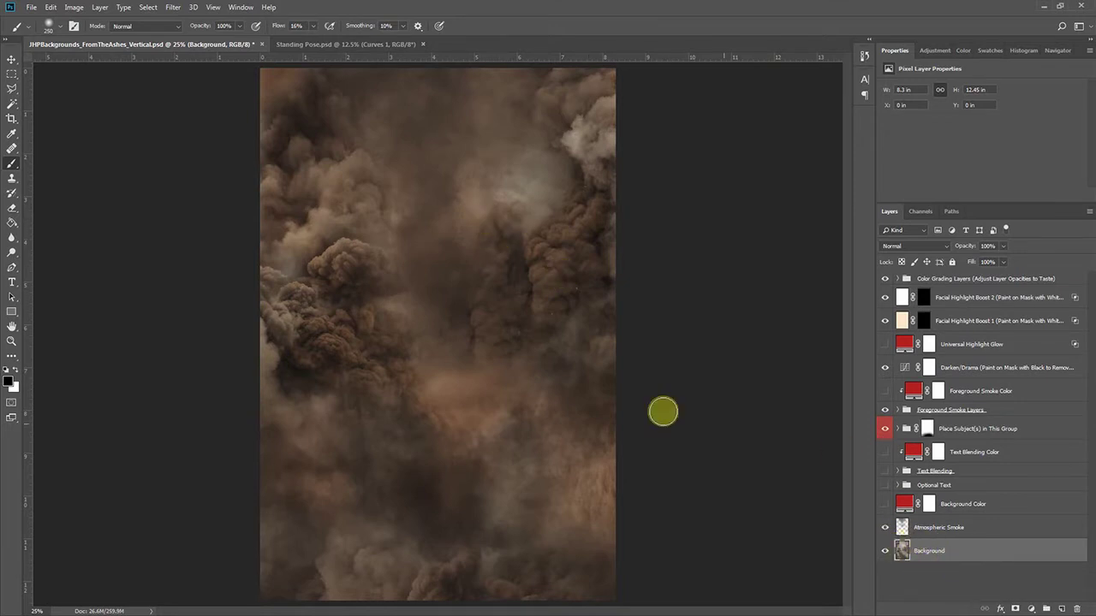
click(174, 8)
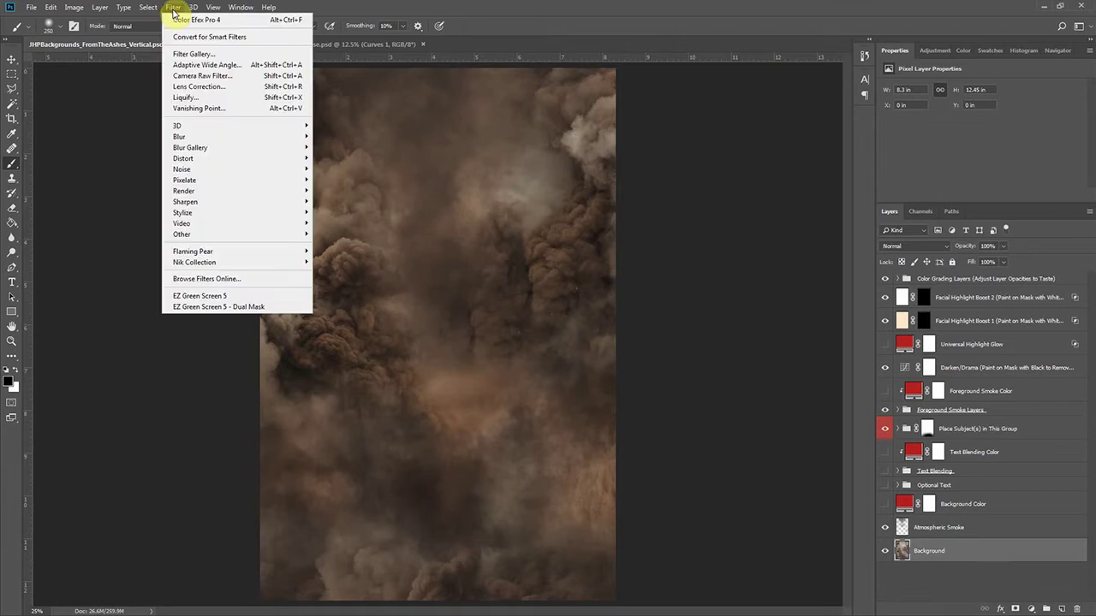
mouse_move(206, 262)
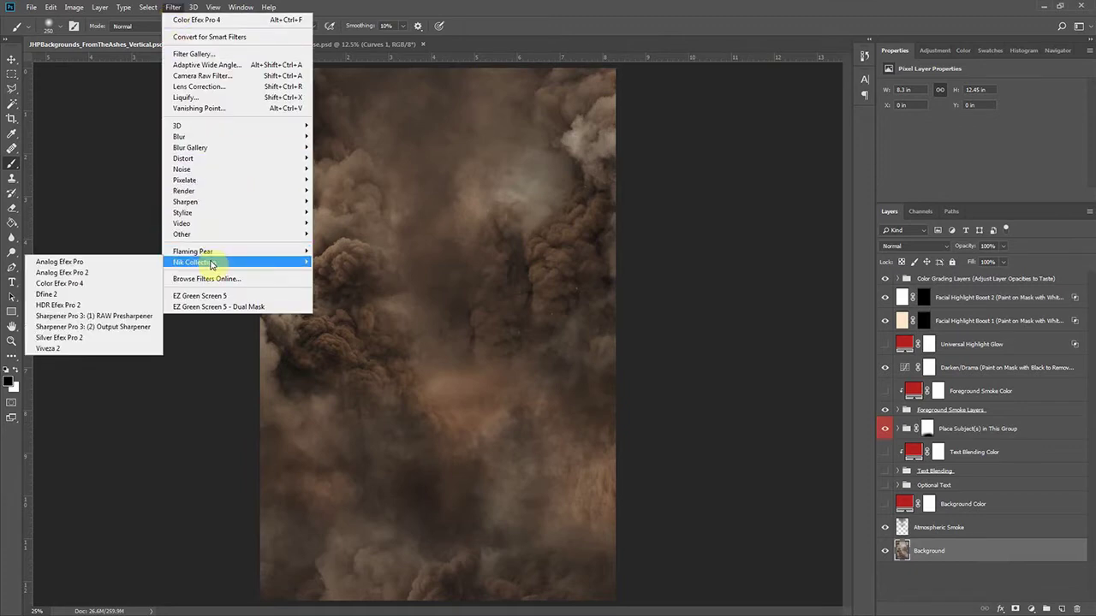
click(83, 285)
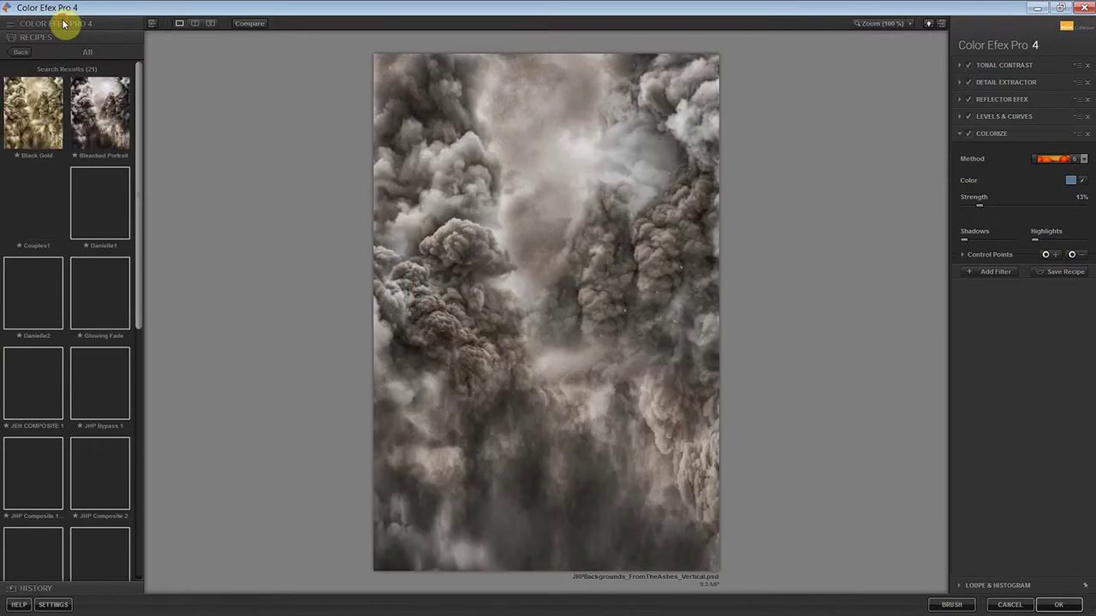
Import the JHP-Clean Grit.np recipe into Color Efex Pro 4's recipes, then cancel the plugin
click(62, 23)
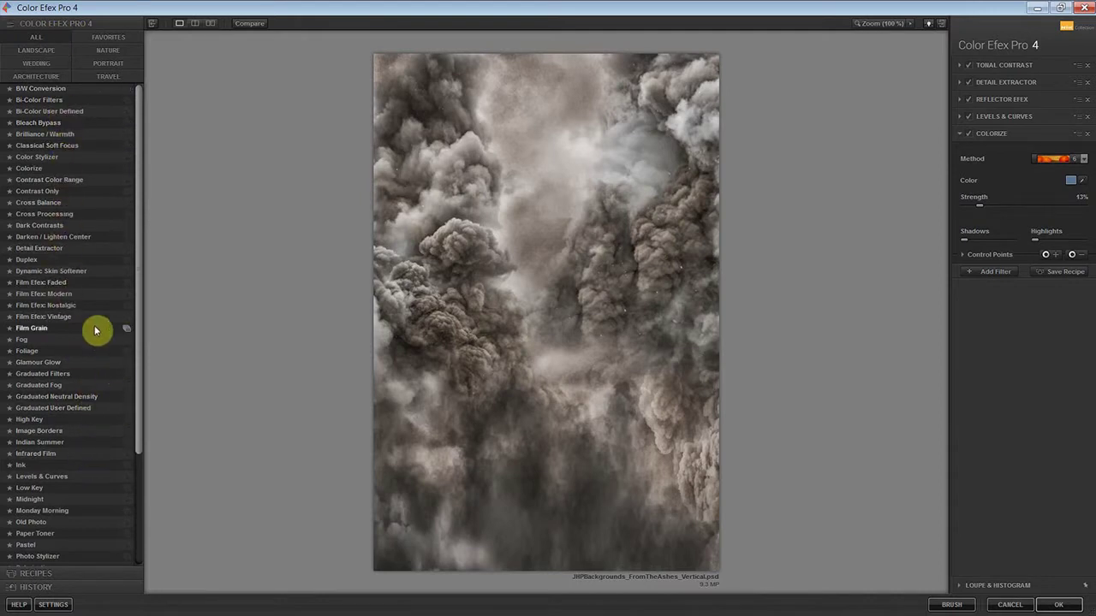
click(74, 579)
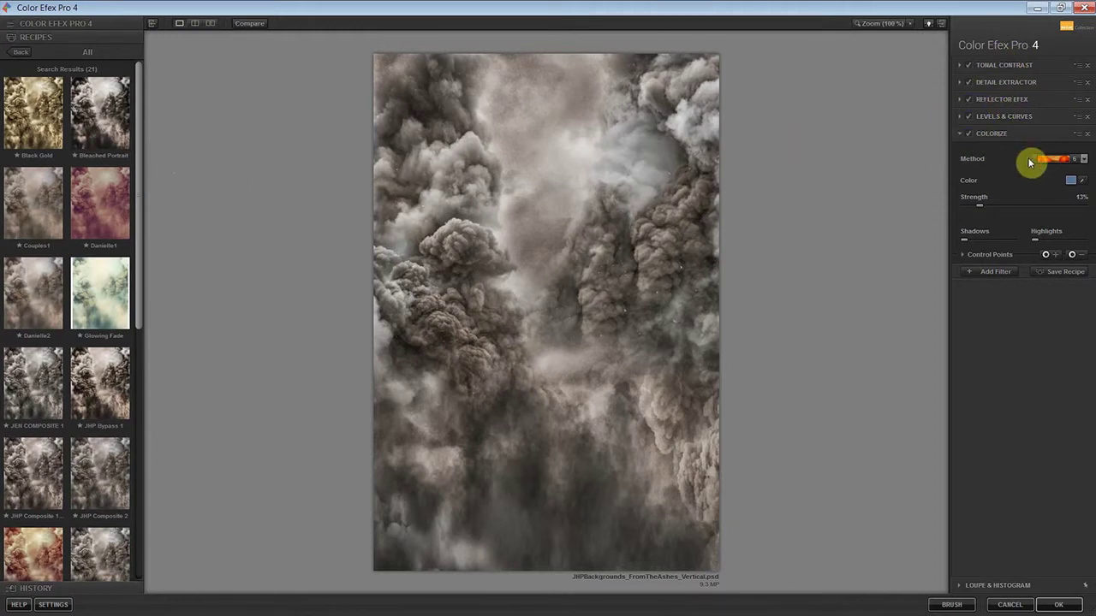
click(23, 56)
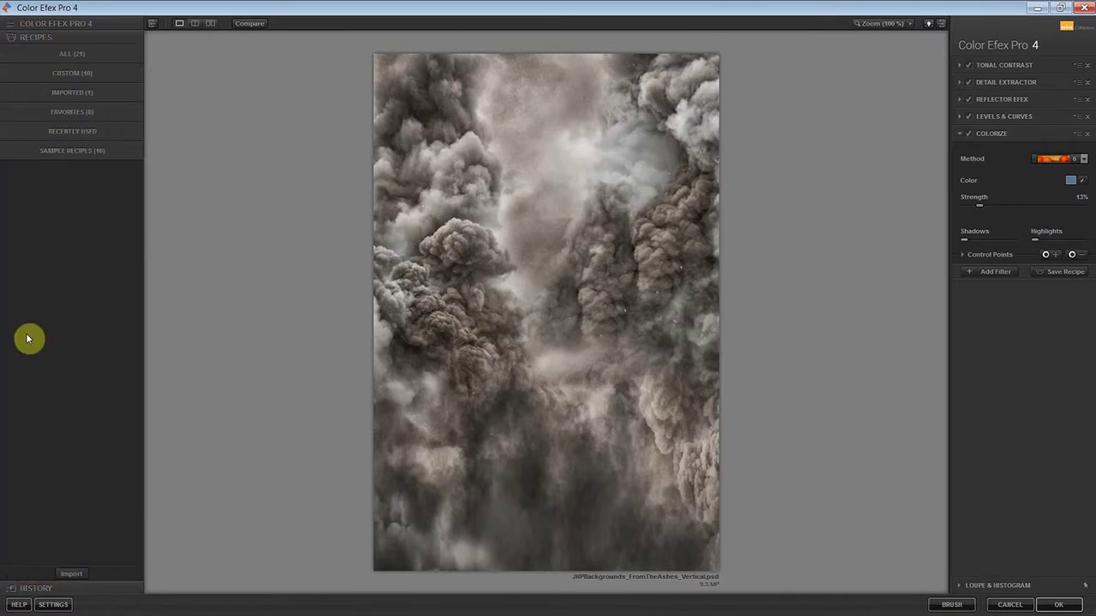
click(70, 576)
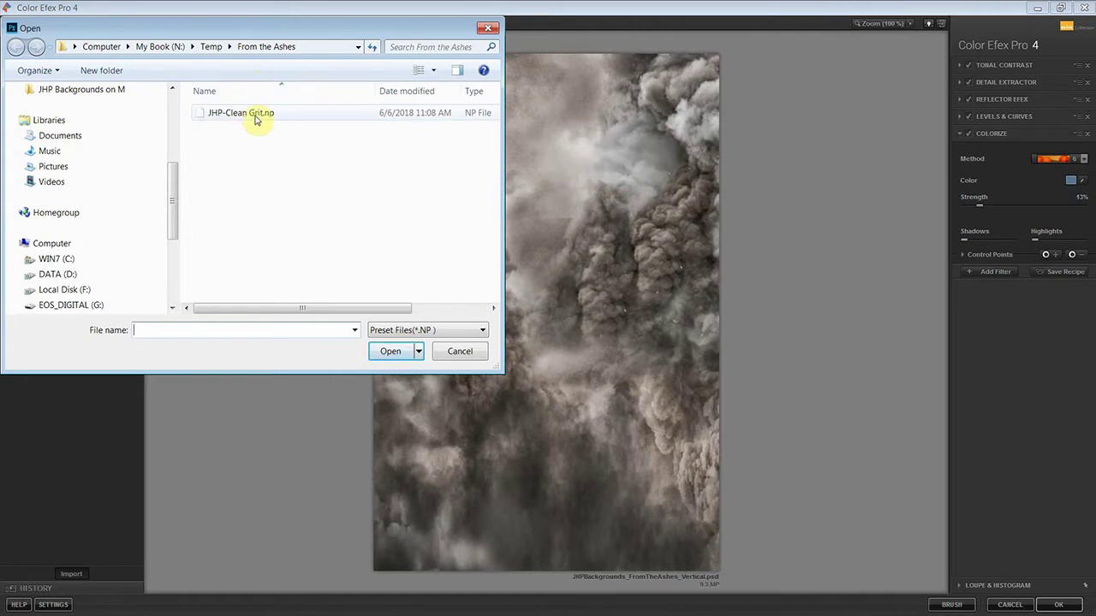
click(245, 113)
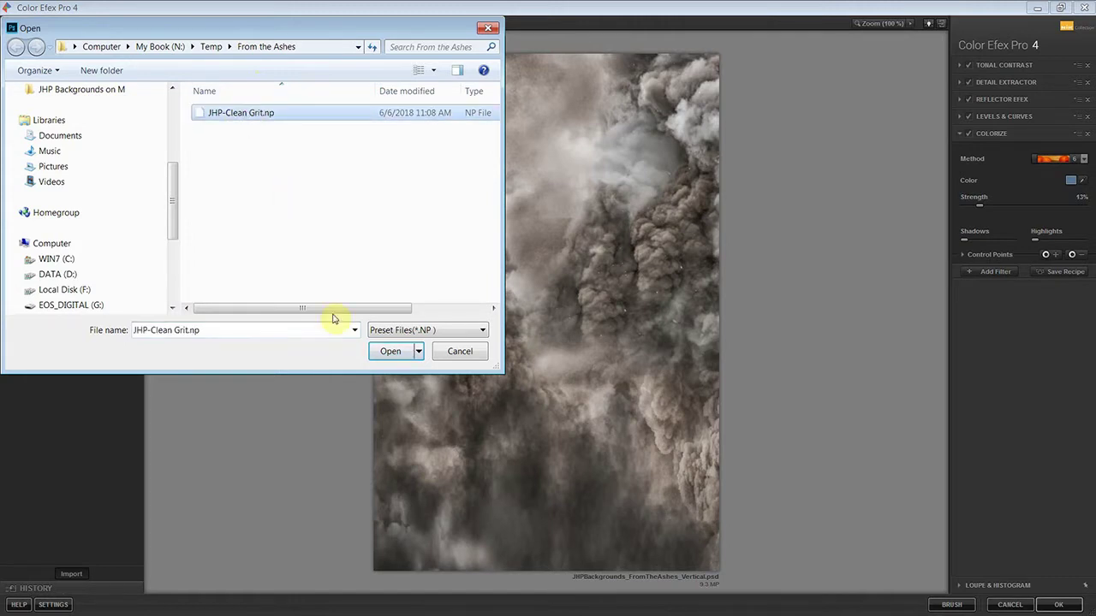
click(389, 352)
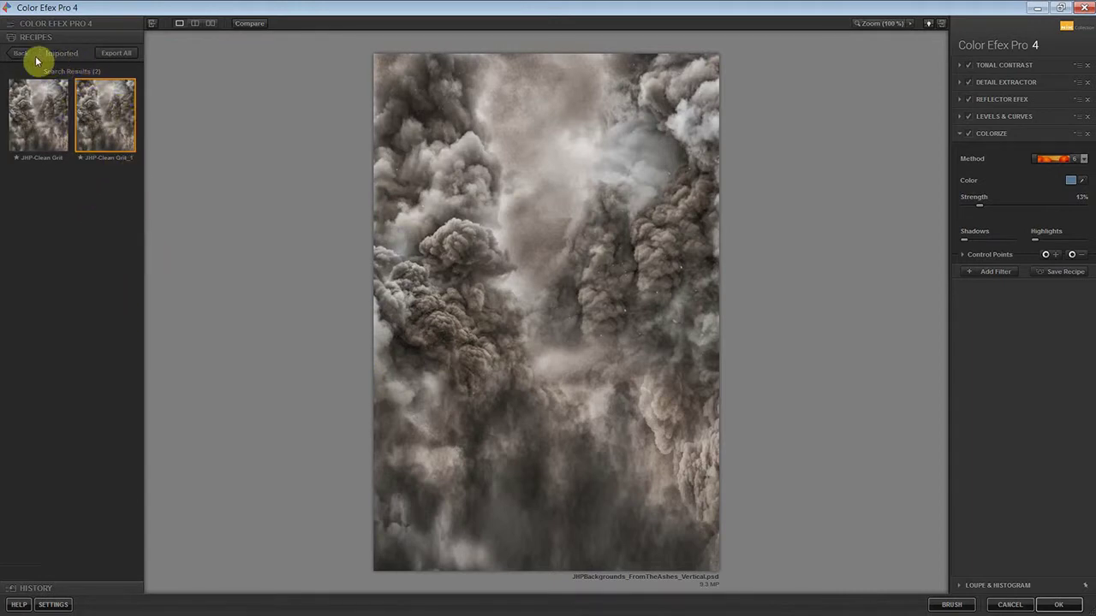
click(1022, 606)
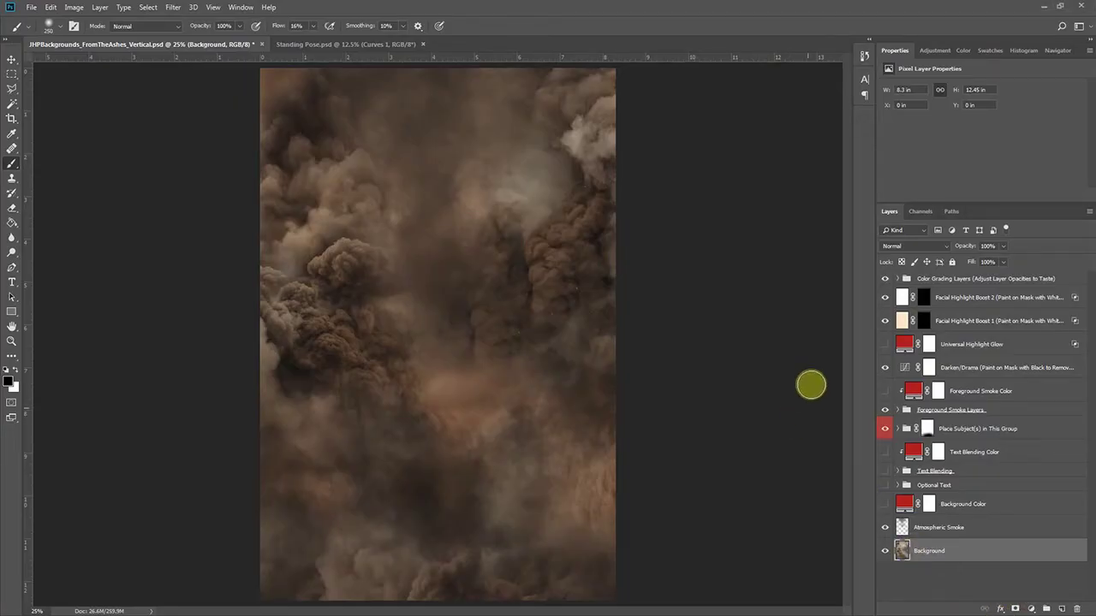
Load Clean Grit Action.atn into the Actions panel and select the JHP-Clean Grit action
click(240, 7)
click(269, 86)
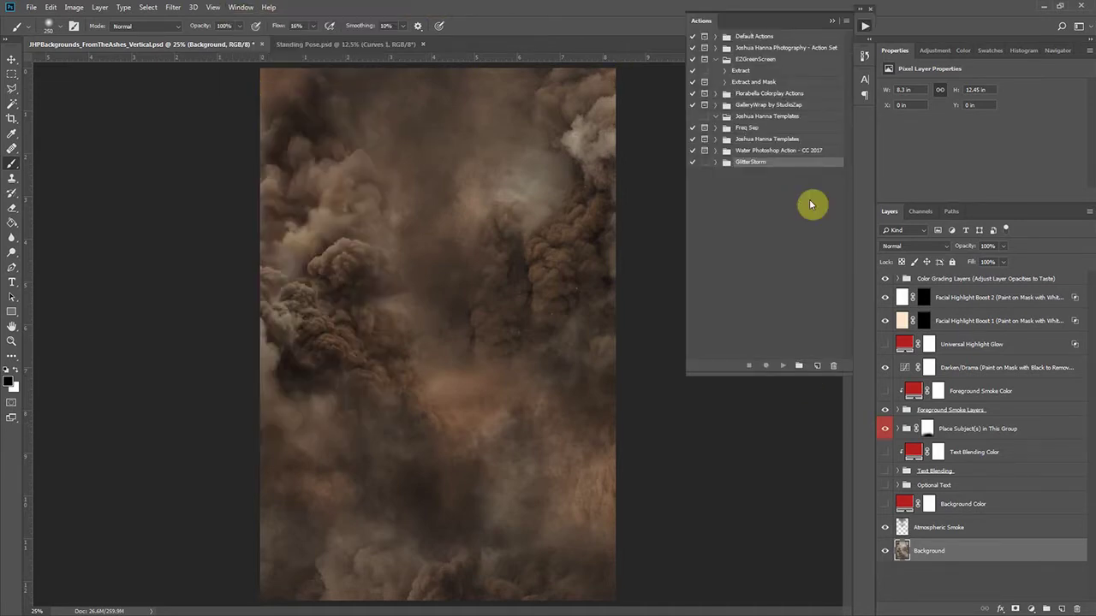
click(848, 24)
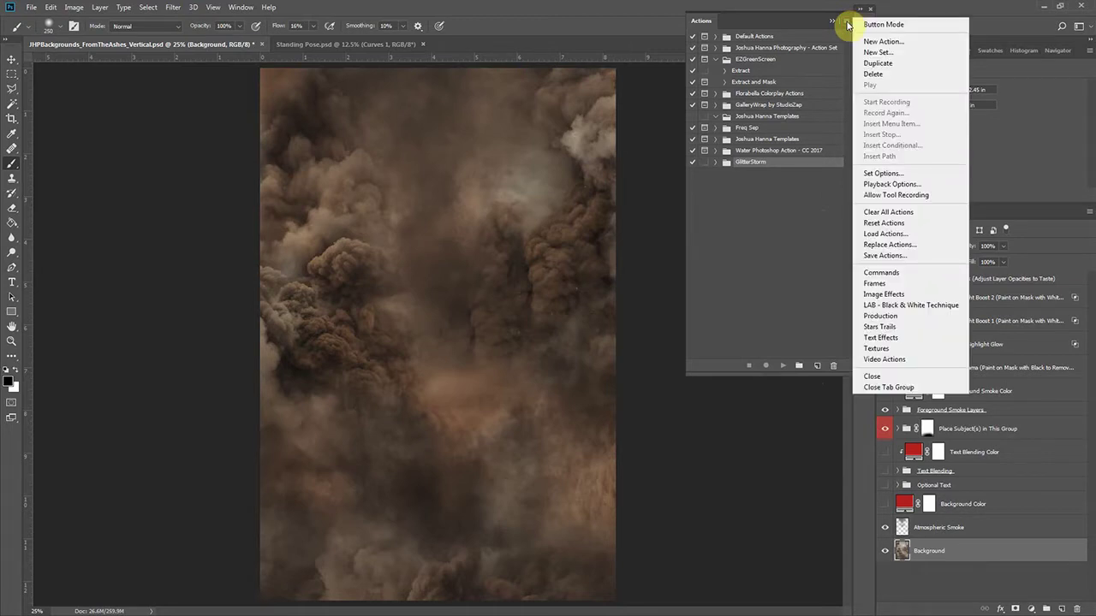
click(870, 234)
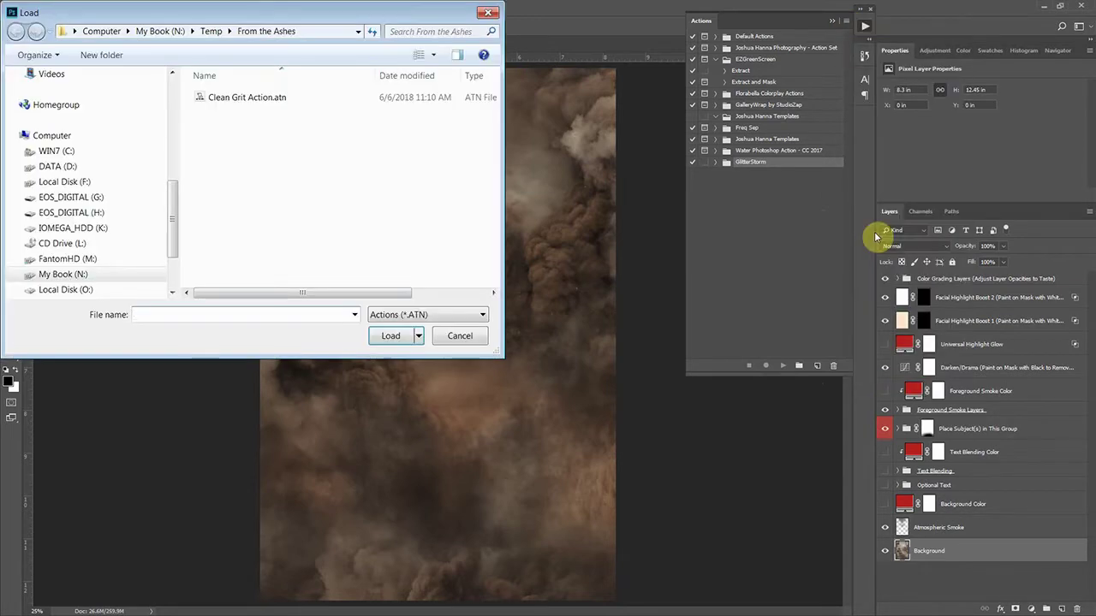
click(241, 99)
click(390, 335)
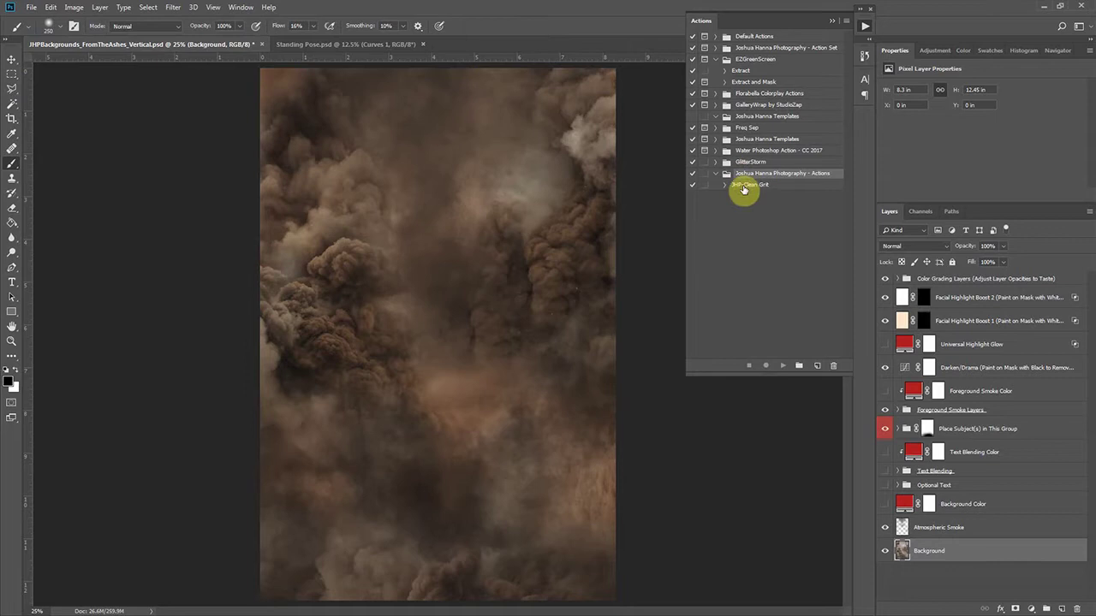
click(744, 186)
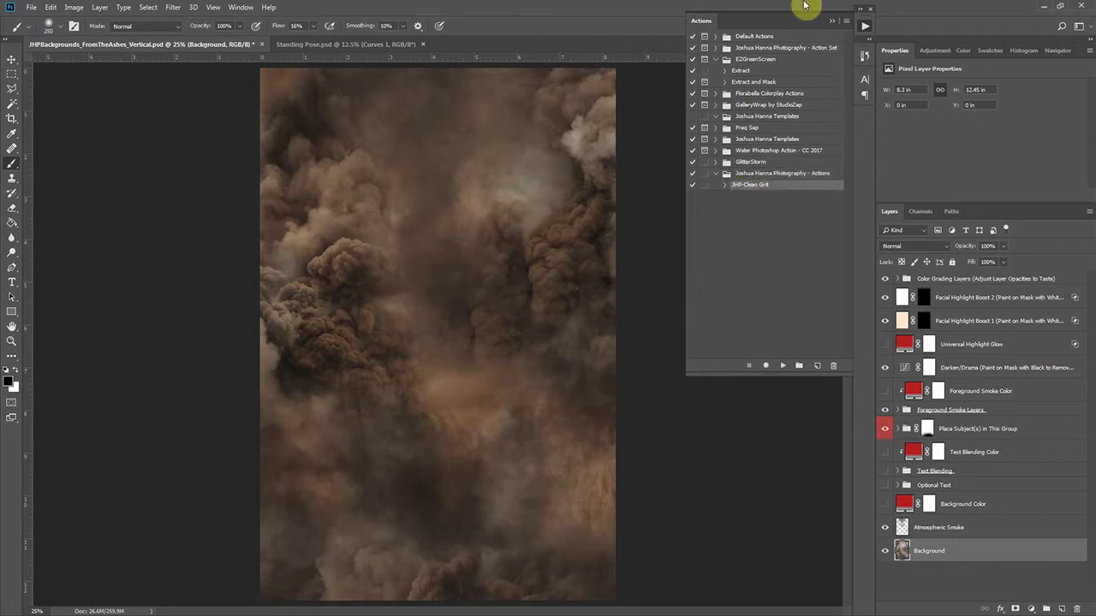
Hide the Color Grading, Facial Highlight Boost 2, Darken/Drama and Foreground Smoke layers
click(832, 20)
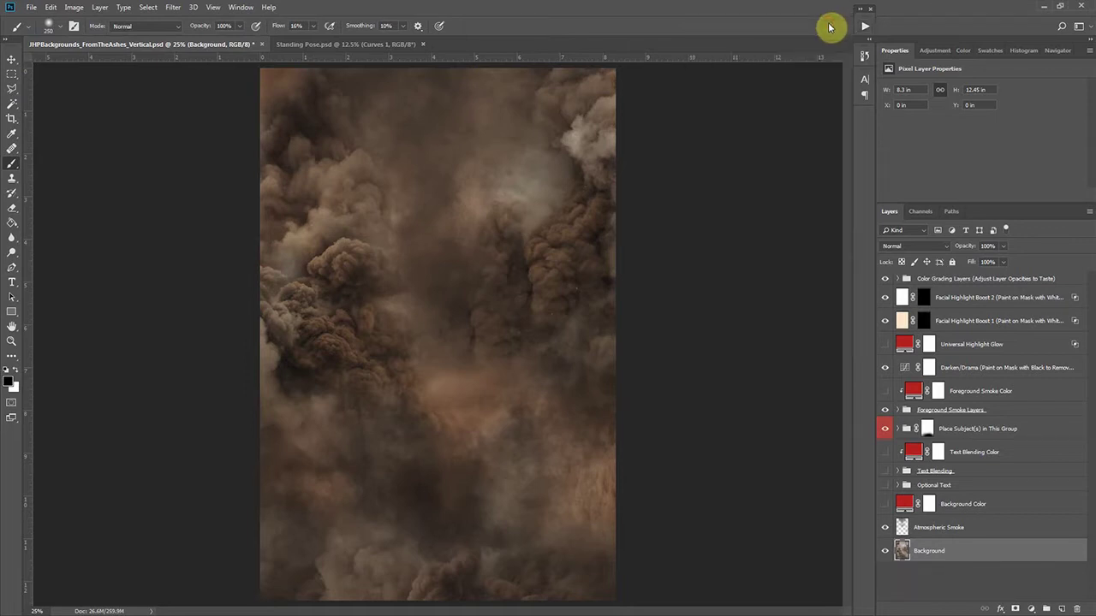
click(886, 279)
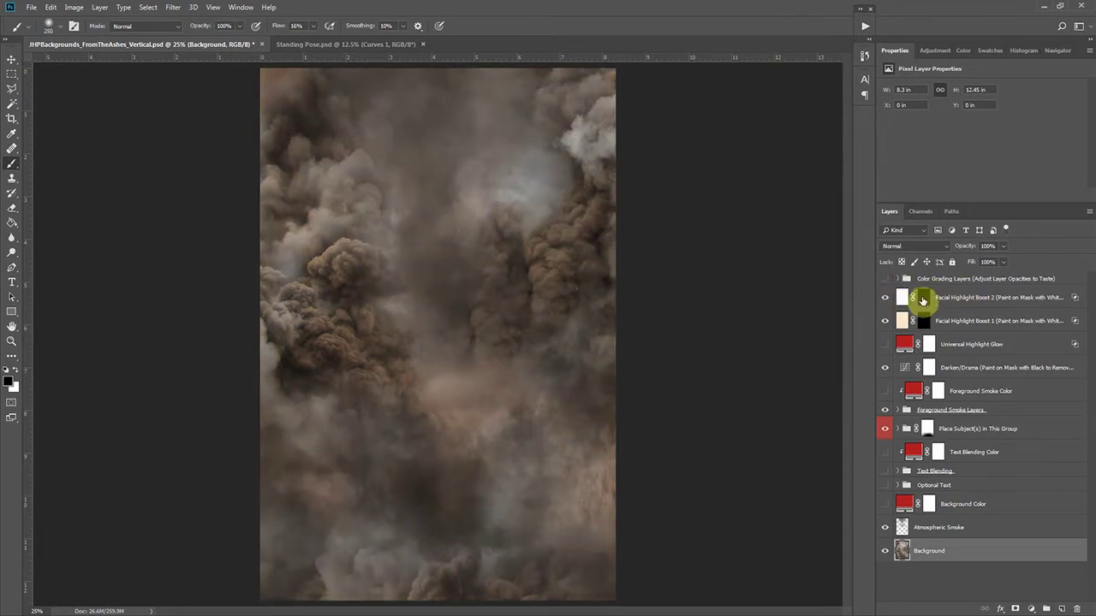
click(885, 298)
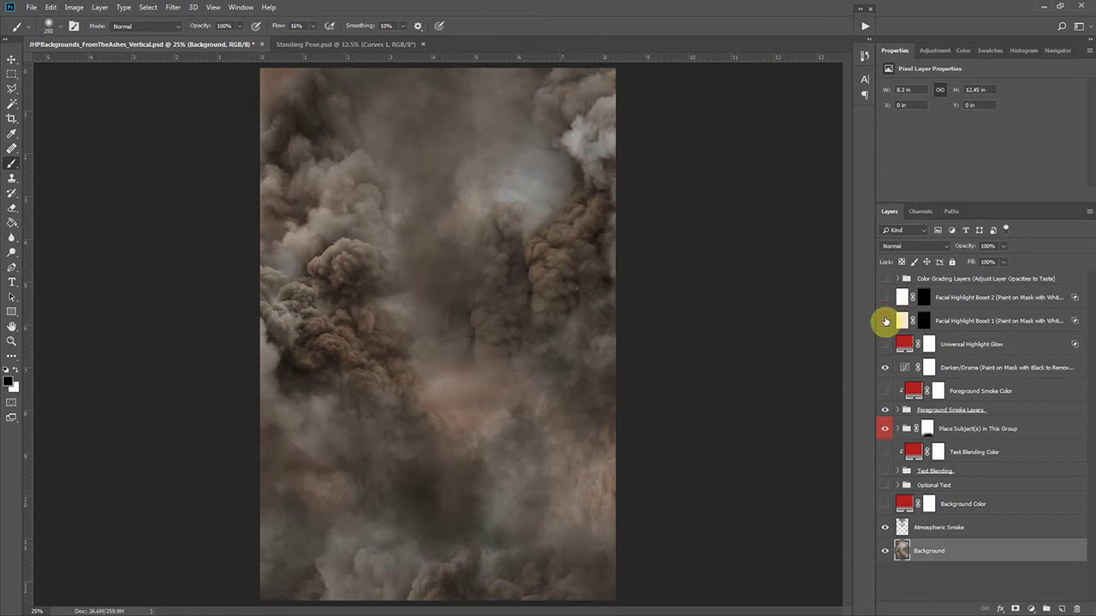
click(886, 368)
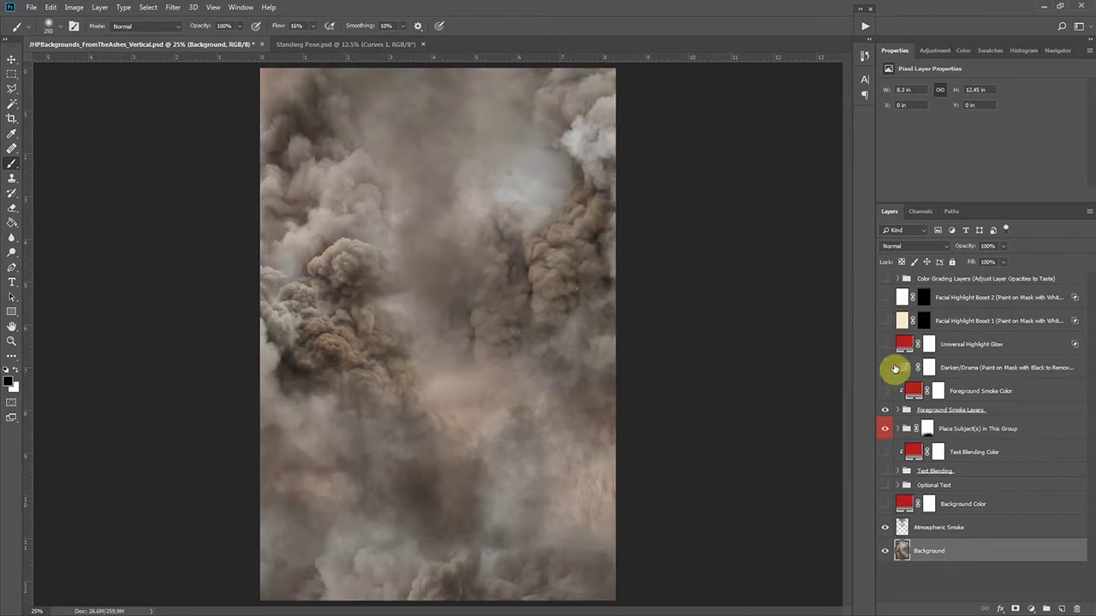
click(886, 412)
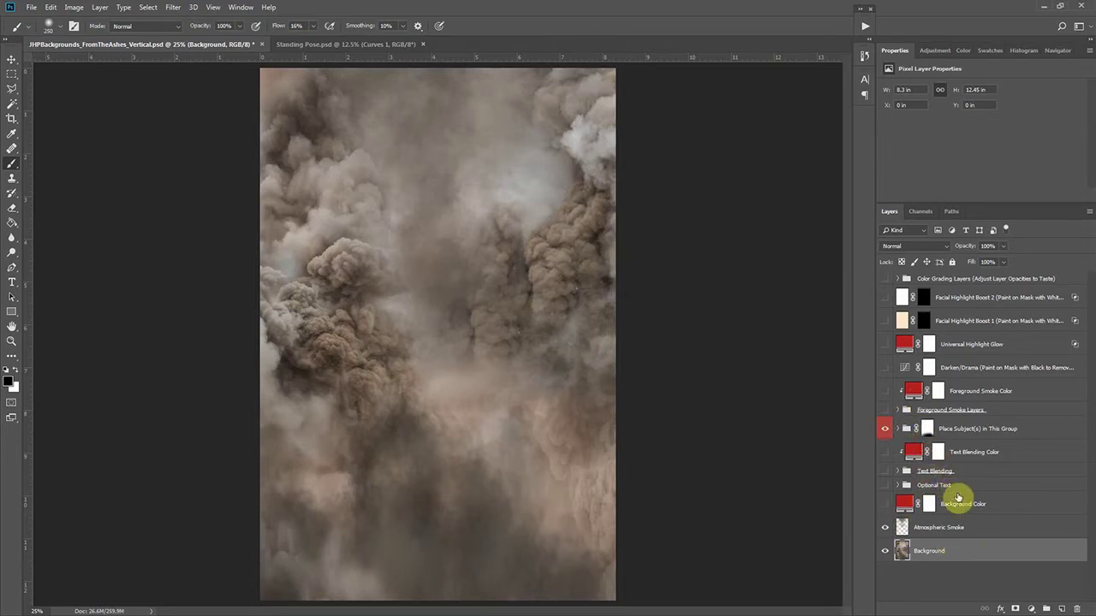
Compare the Atmospheric Smoke layer on and off, leaving it visible
click(997, 527)
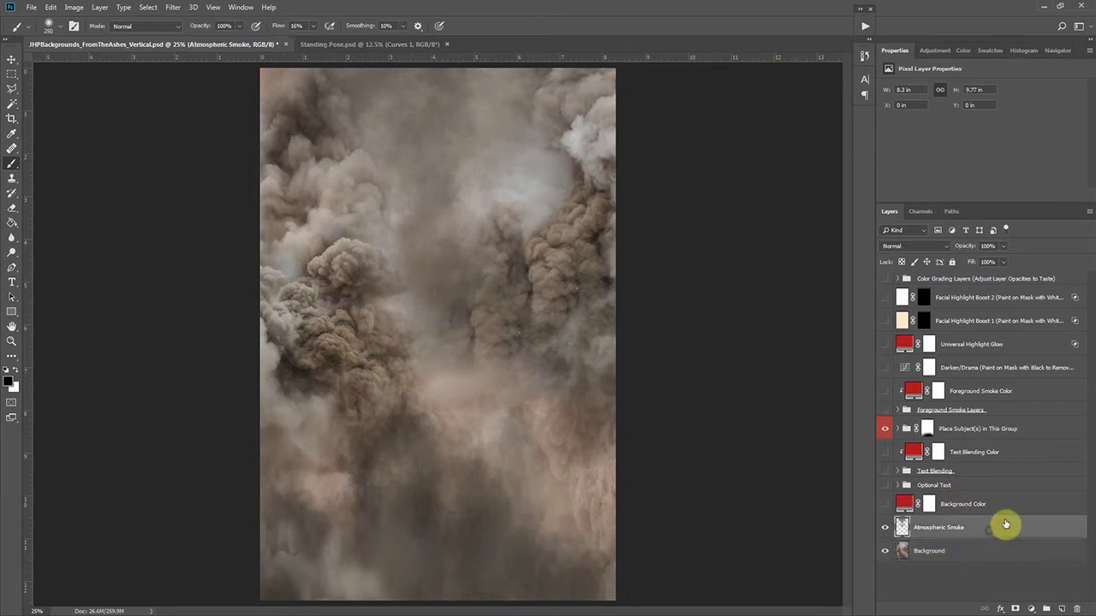
click(885, 531)
click(885, 530)
click(883, 527)
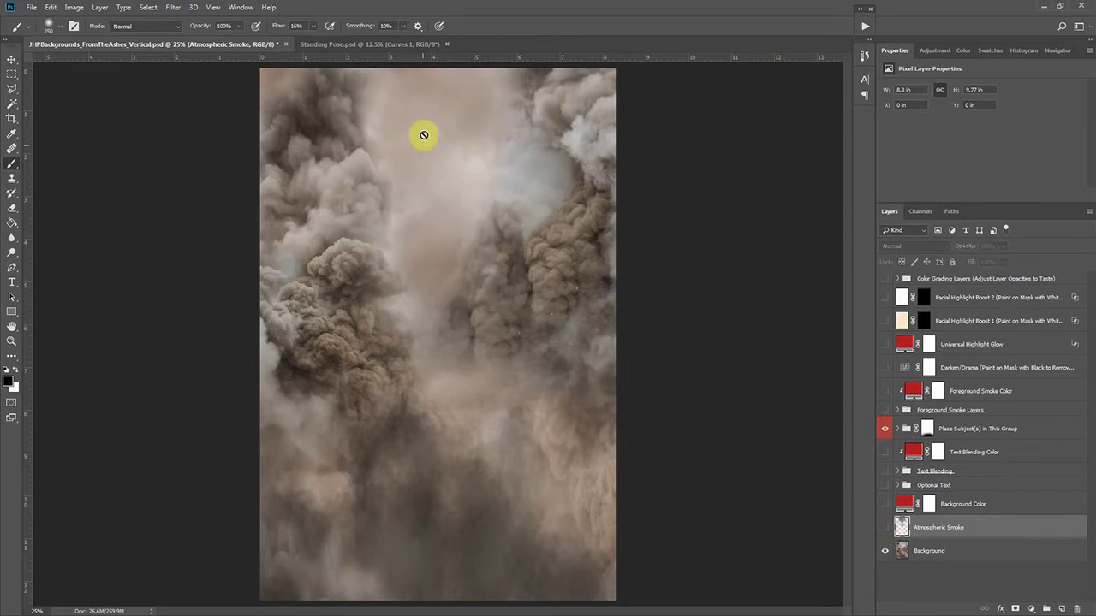
click(885, 530)
click(885, 530)
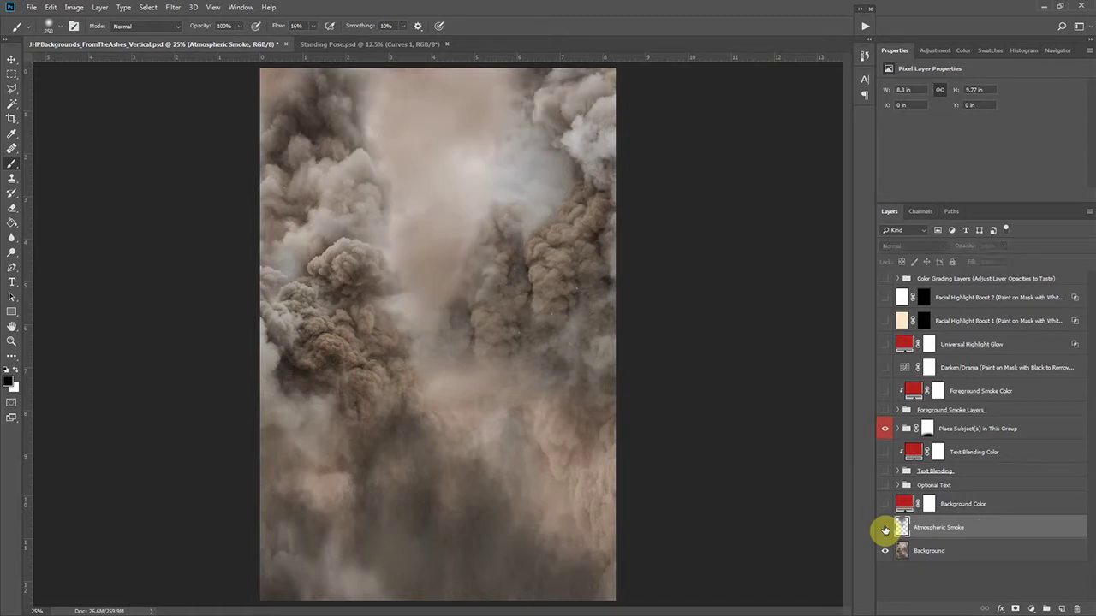
click(885, 529)
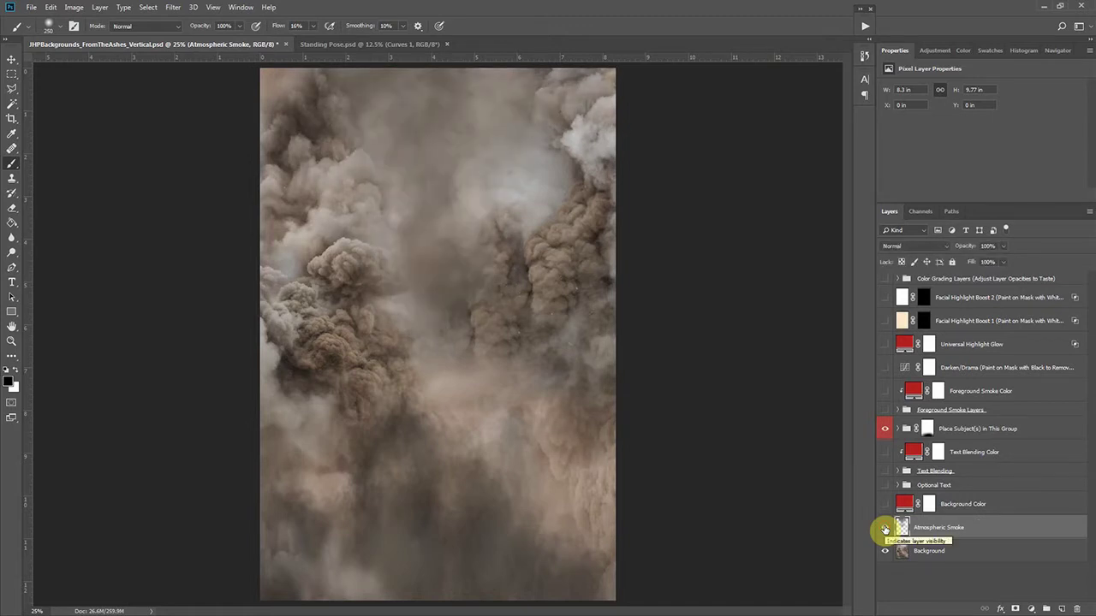
Make the Background Color fill visible and set it to blue 296ba3, copying the hex code
click(990, 506)
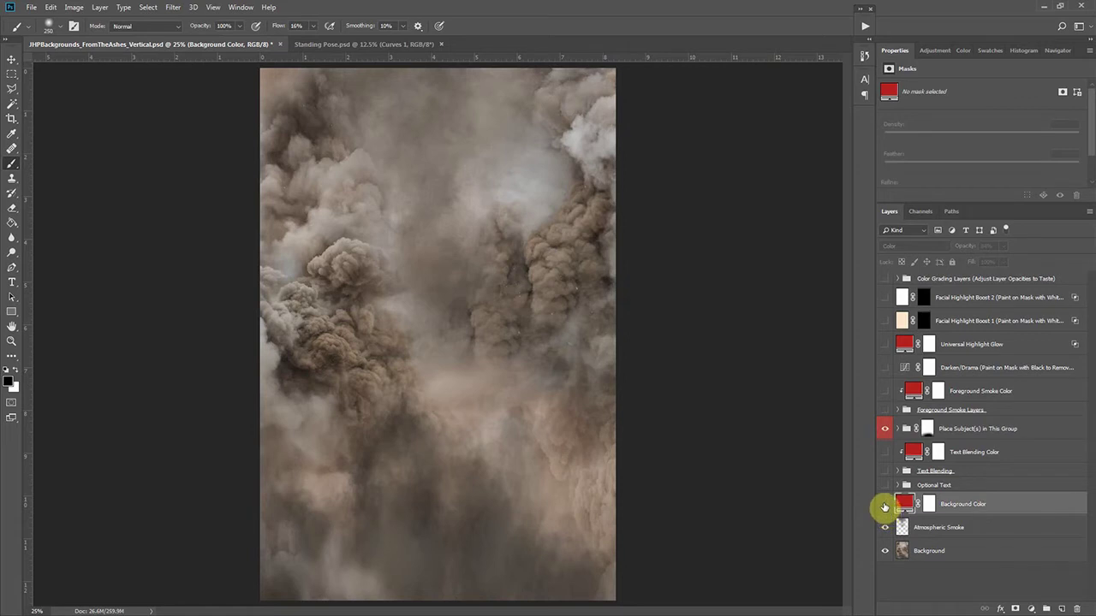
click(885, 506)
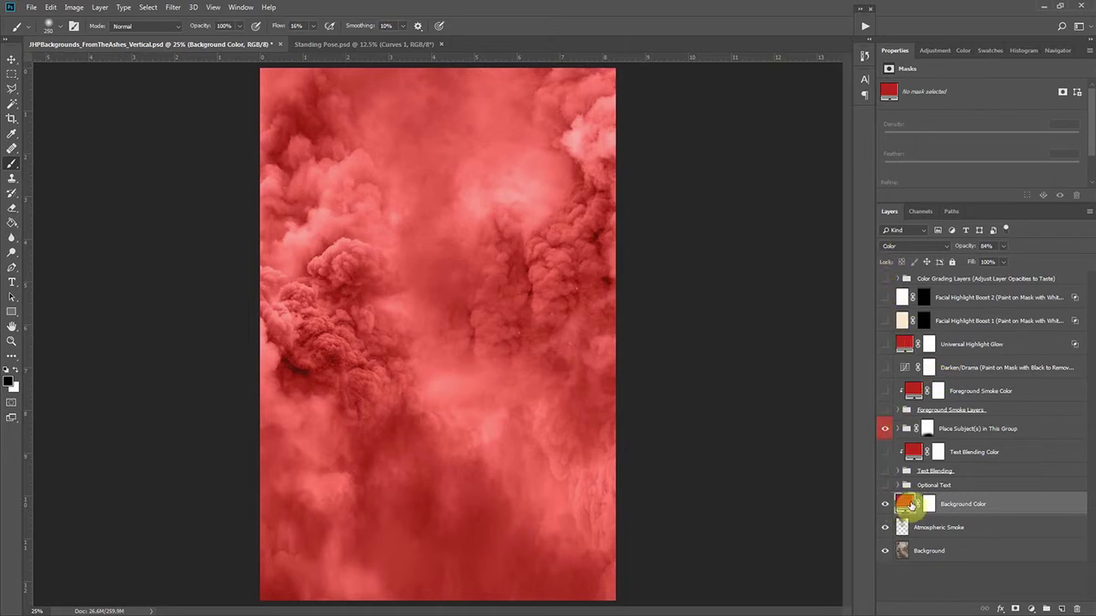
double_click(904, 505)
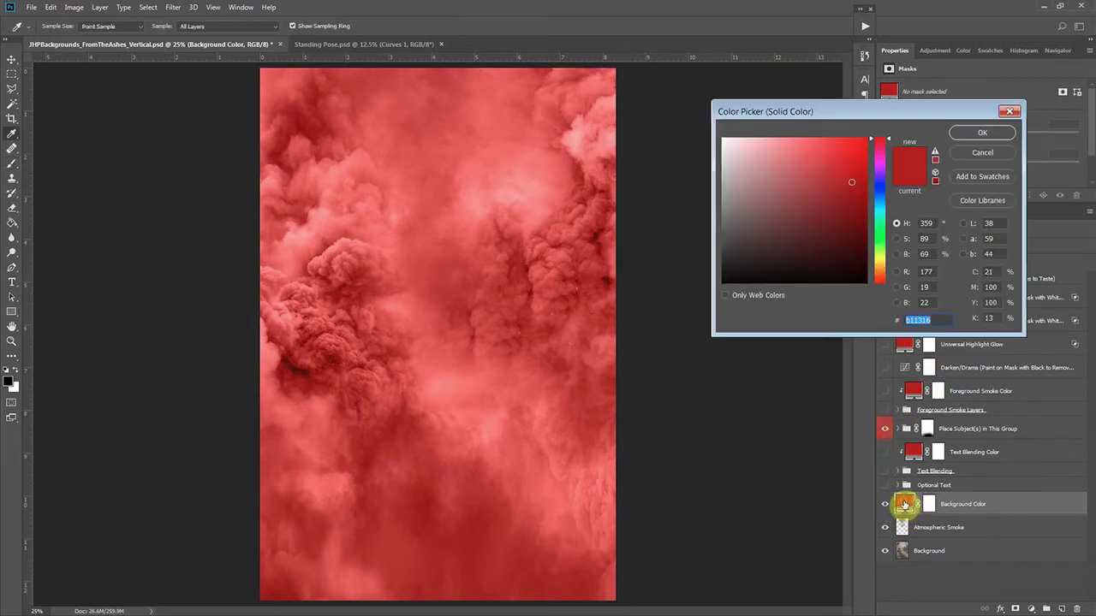
drag(877, 178, 879, 201)
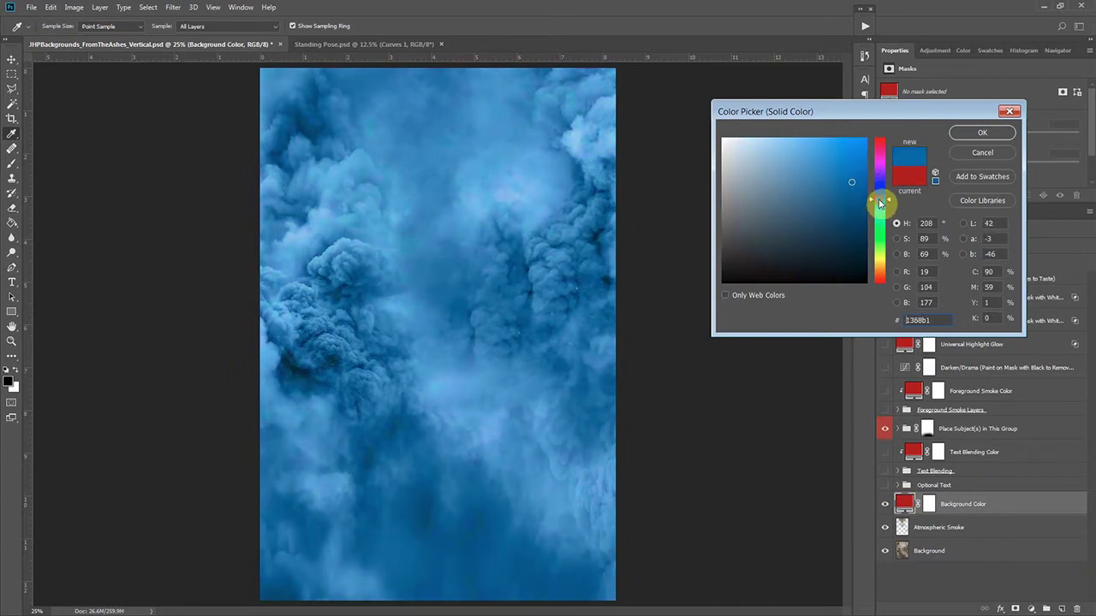
drag(804, 229, 825, 209)
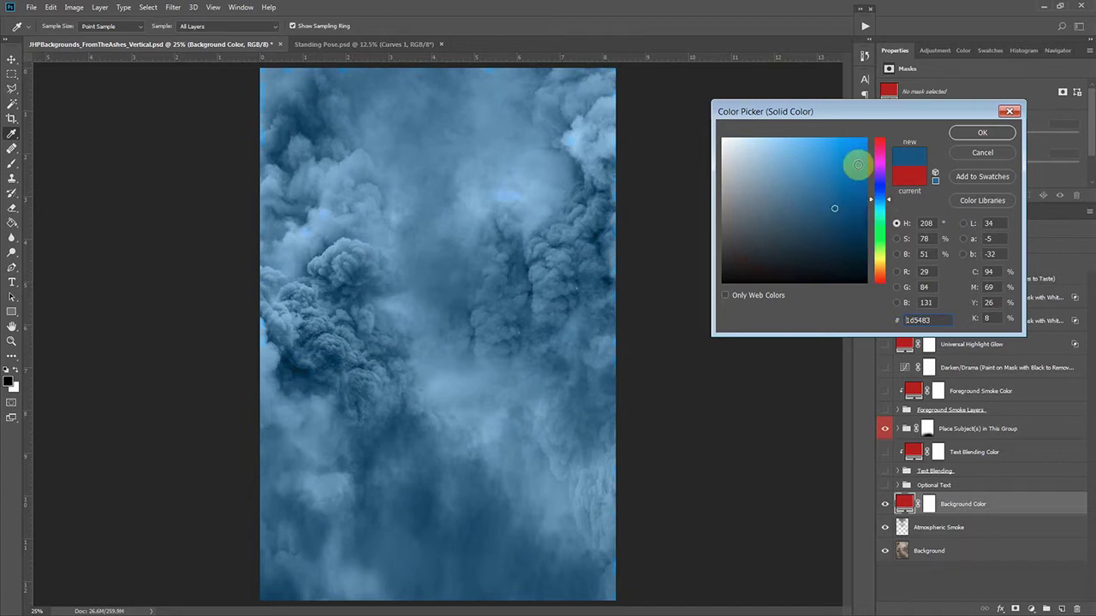
click(830, 182)
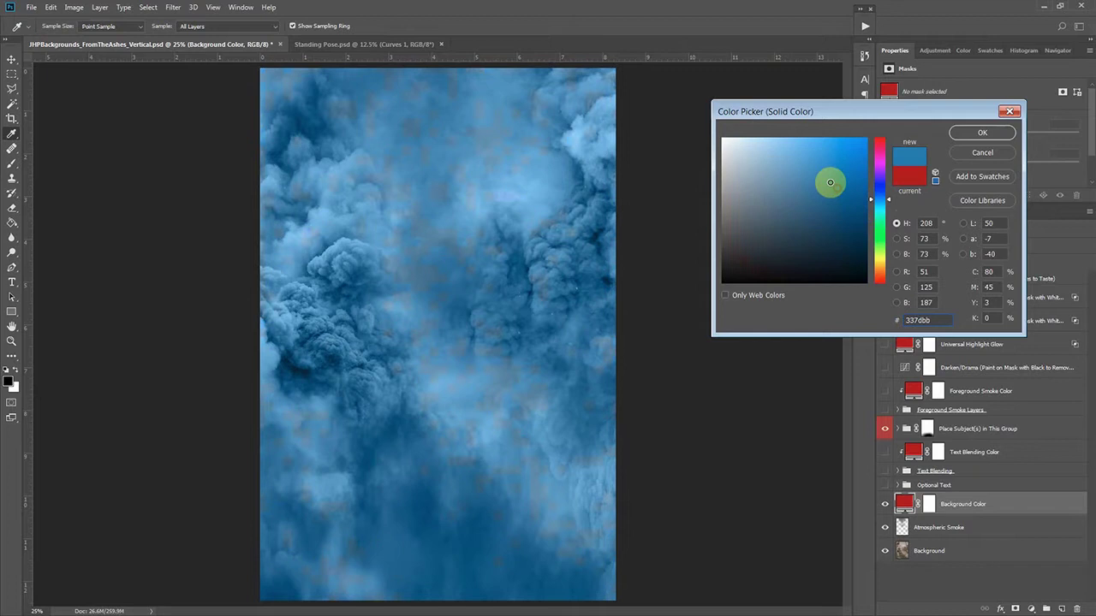
drag(830, 189, 830, 191)
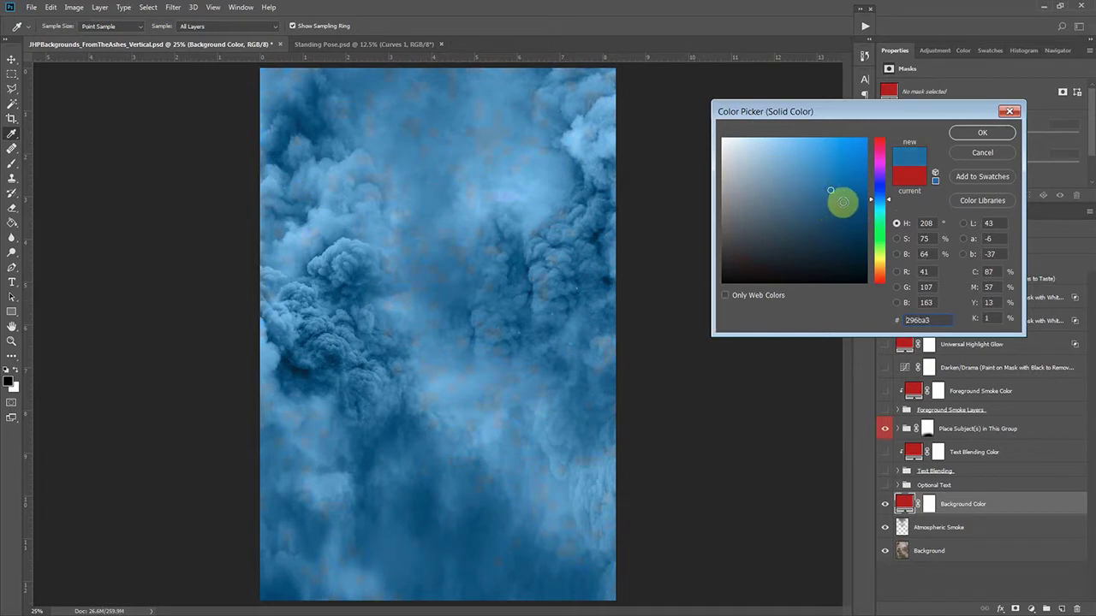
double_click(928, 319)
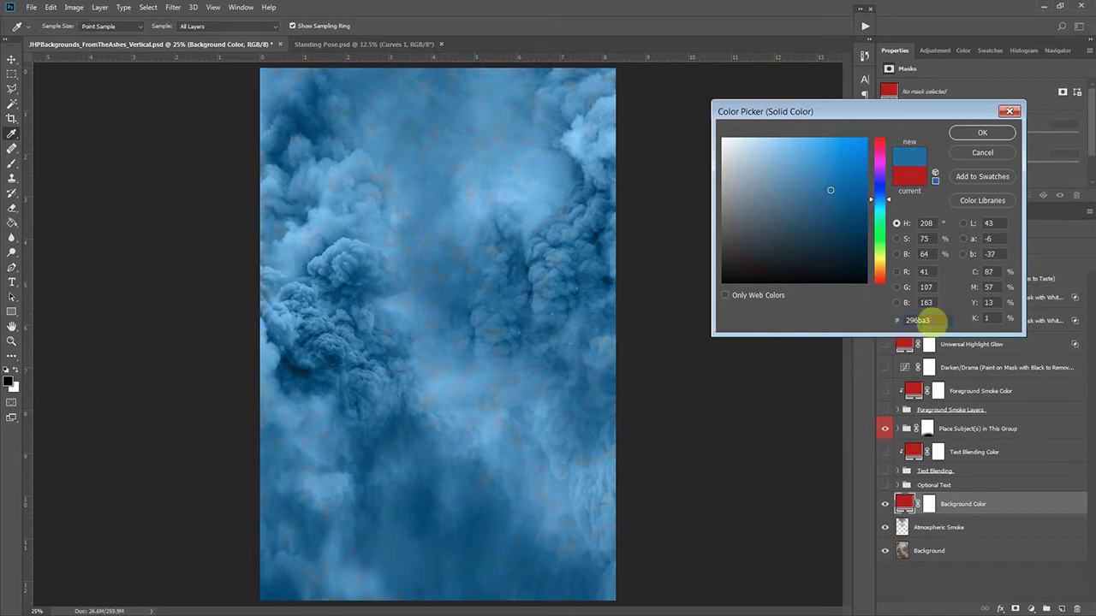
drag(932, 321, 902, 334)
key(ctrl+c)
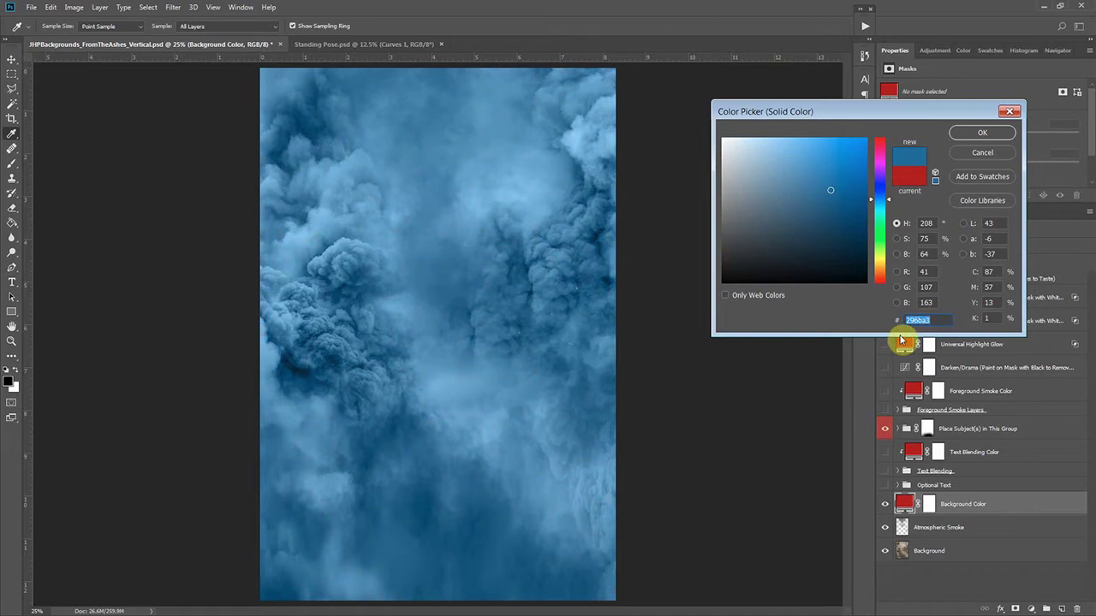
click(980, 134)
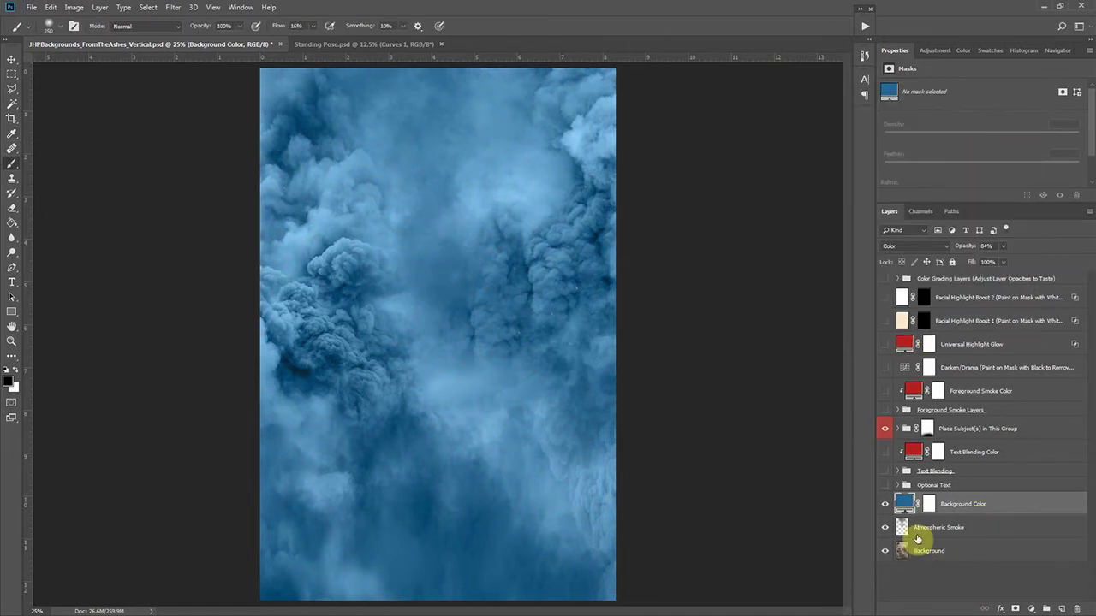
Paste 296ba3 into the Text Blending, Foreground Smoke and Universal Highlight Glow fills
double_click(912, 452)
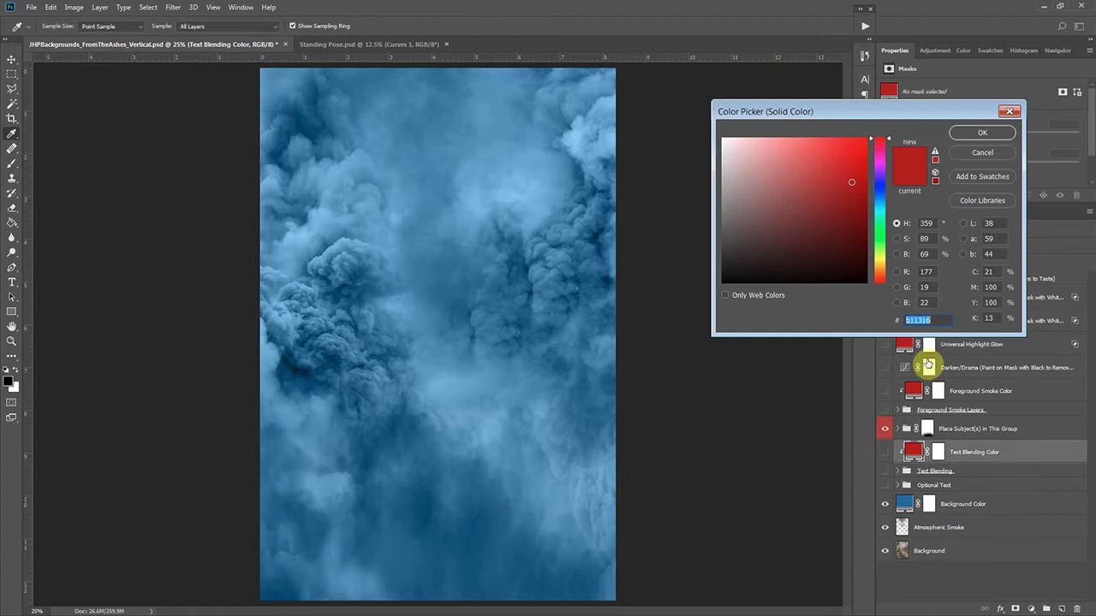
key(ctrl+v)
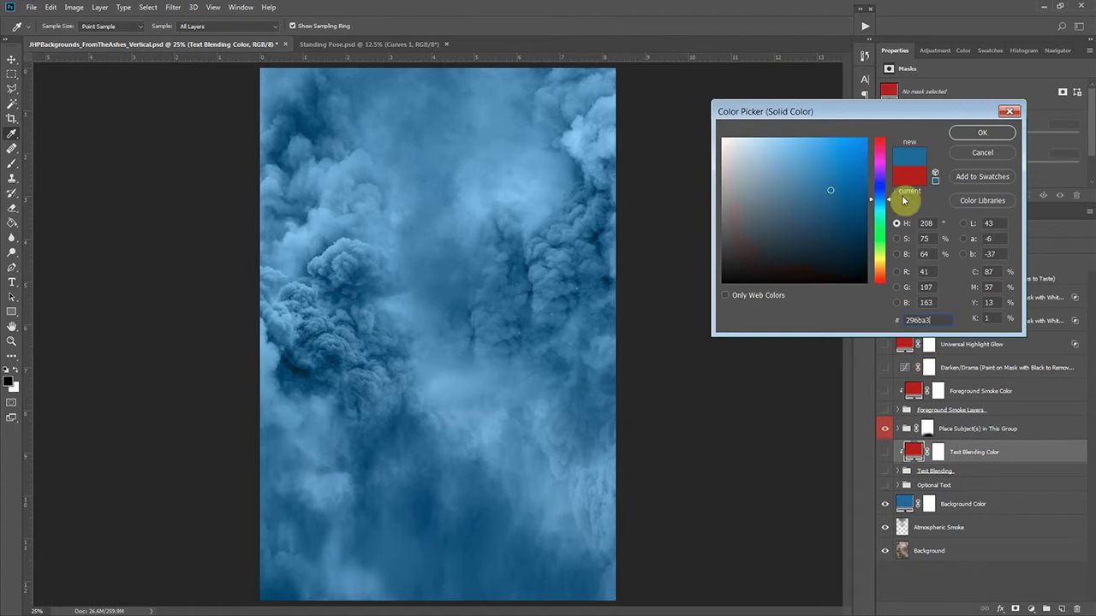
click(968, 136)
double_click(912, 392)
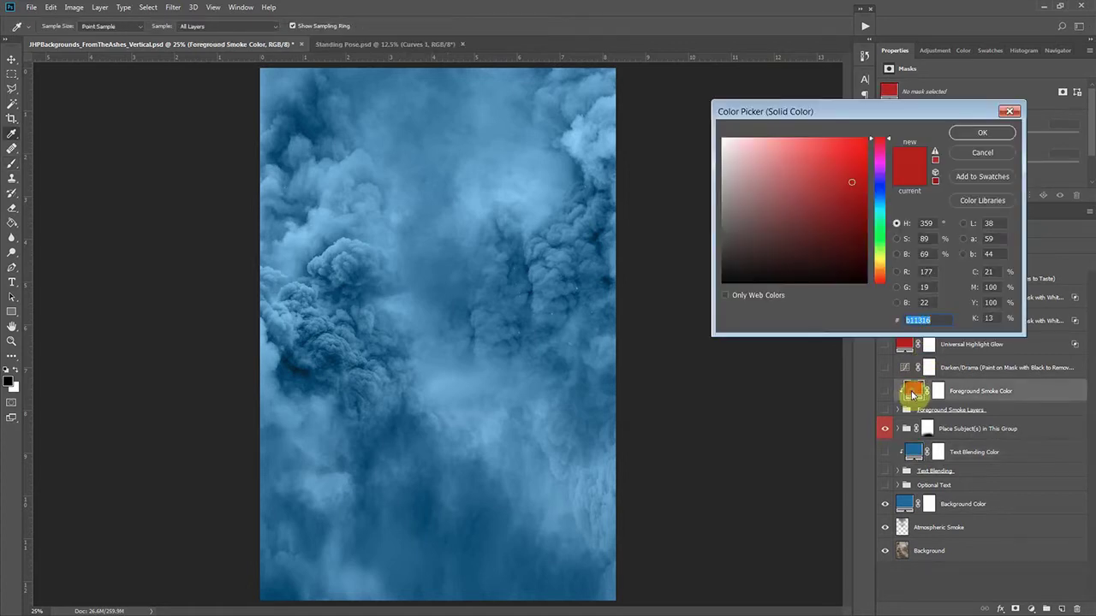
key(ctrl+v)
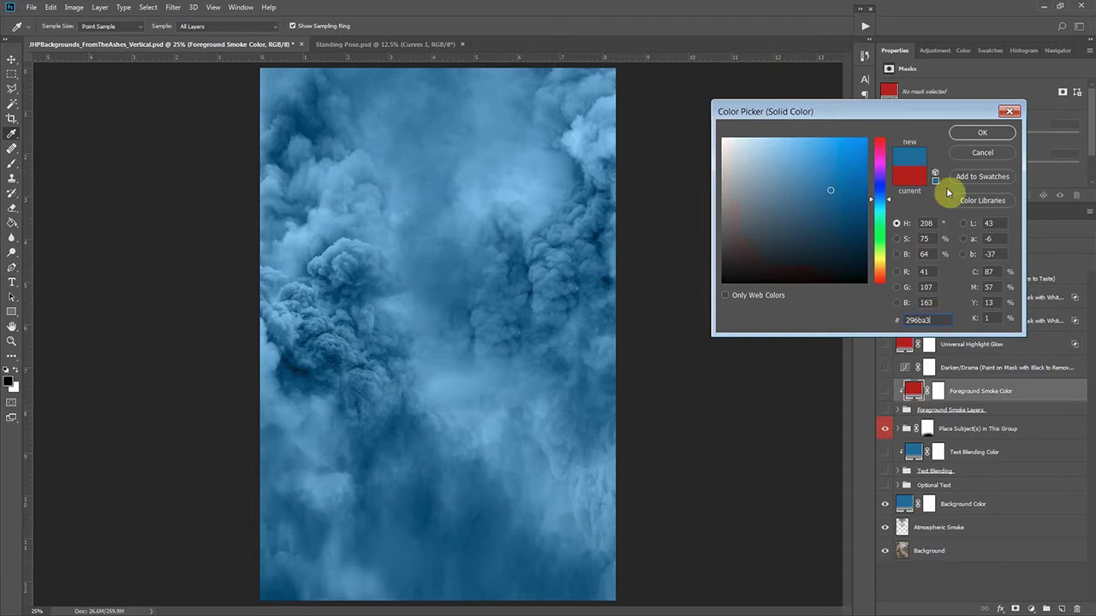
click(980, 133)
double_click(905, 344)
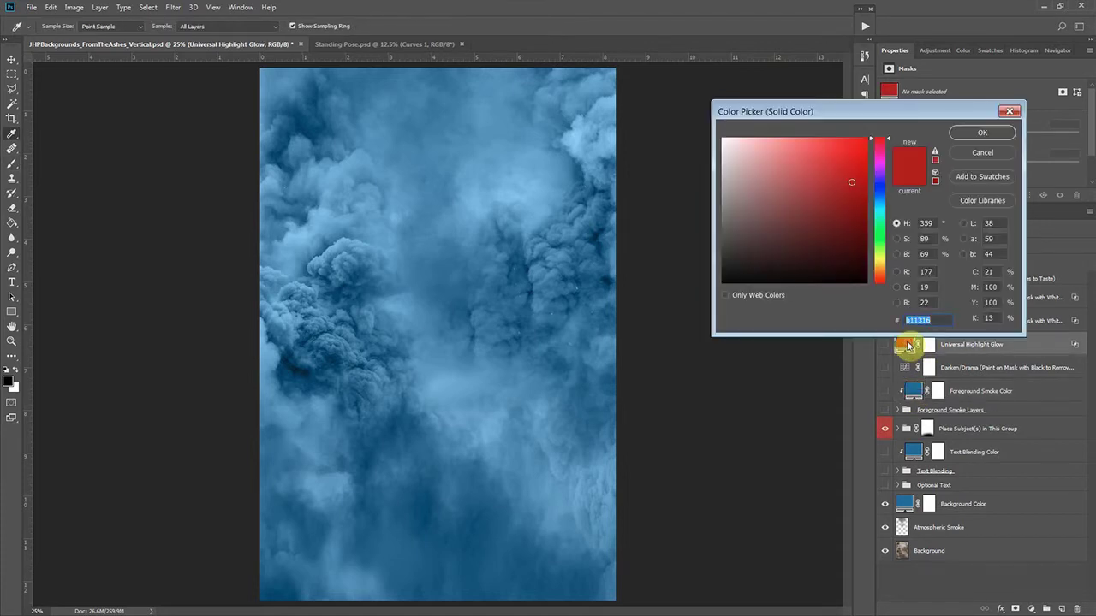
key(ctrl+v)
click(981, 134)
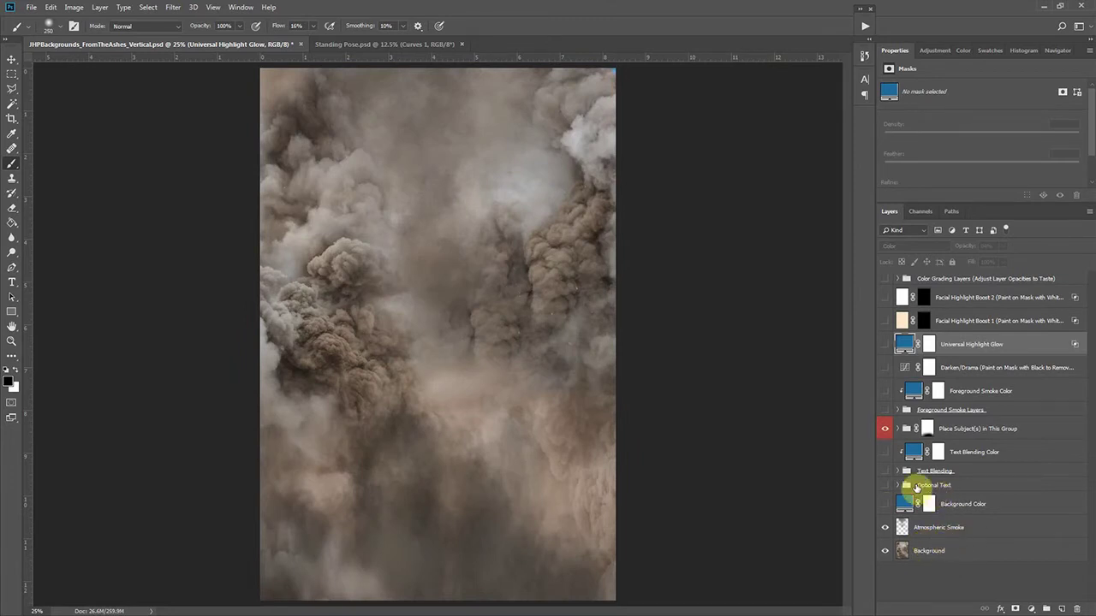
Show and expand the Optional Text group, then select the THOMAS text and Texture Option 1
click(884, 485)
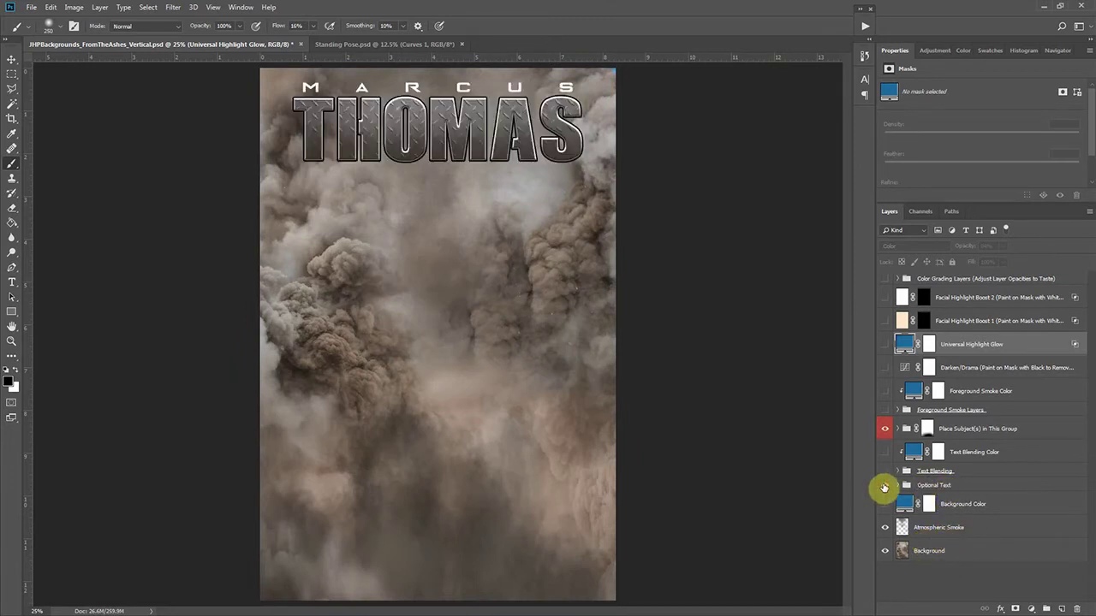
click(896, 485)
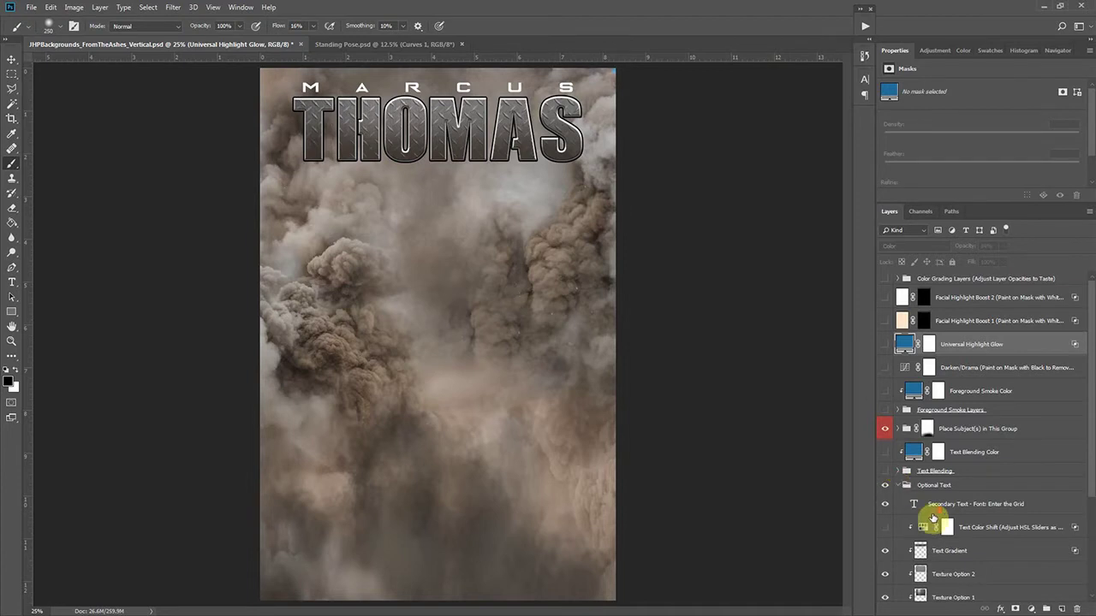
scroll(930, 519, down, 3)
scroll(935, 513, down, 2)
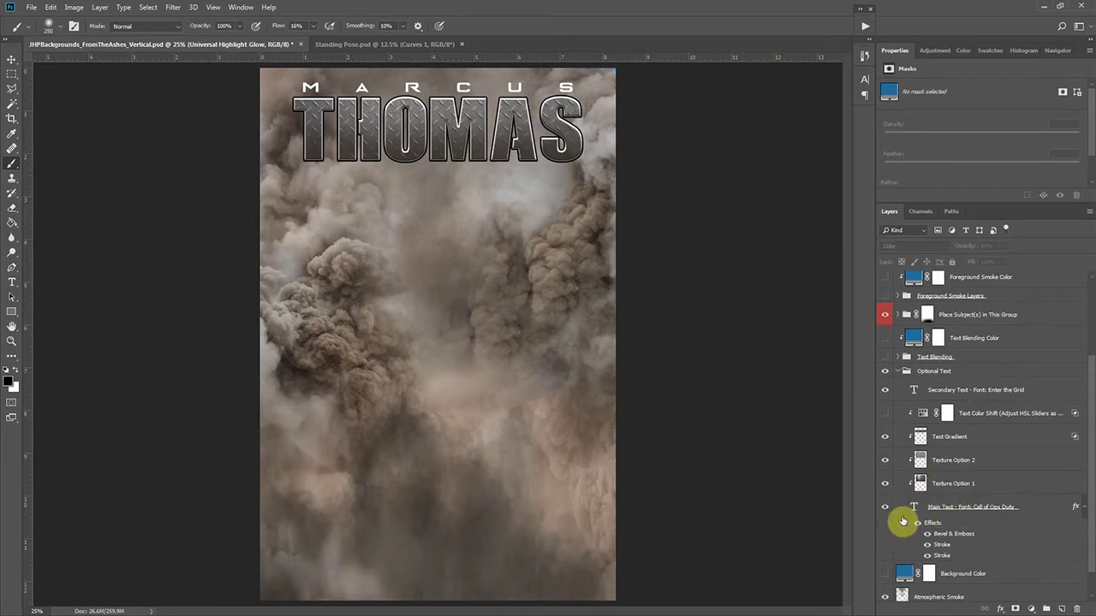
double_click(914, 511)
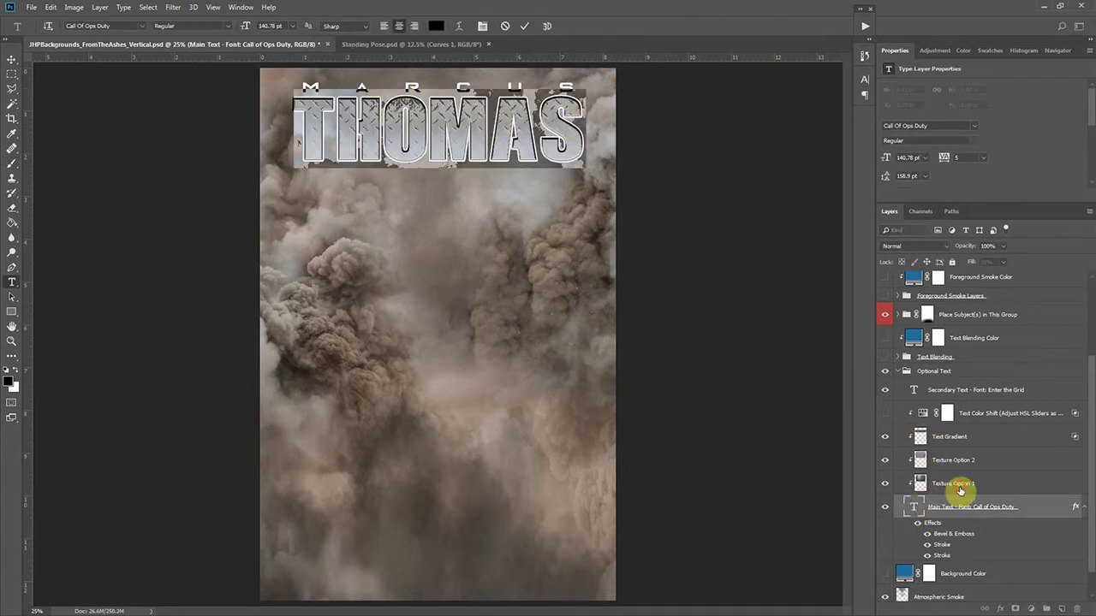
click(958, 485)
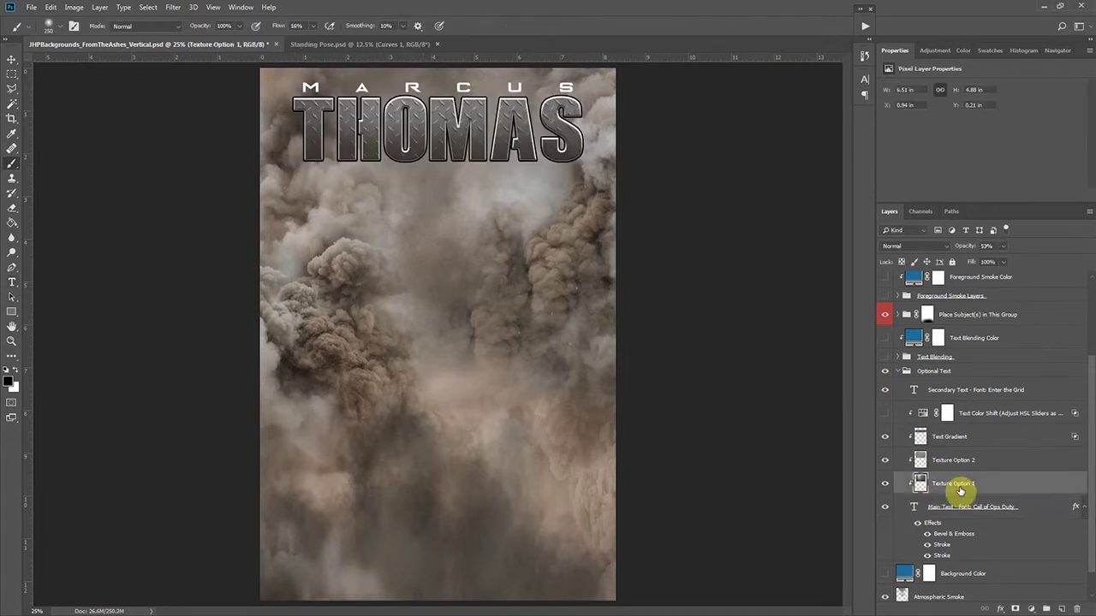
Compare THOMAS with and without the Text Gradient layer, leaving it on
click(882, 438)
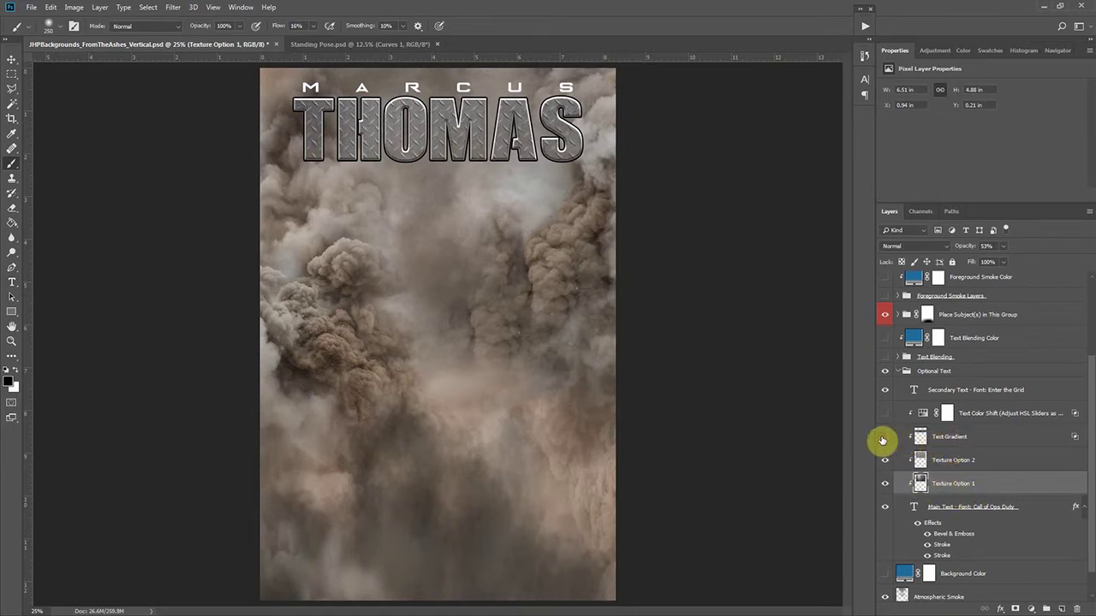
click(883, 438)
click(883, 438)
click(882, 438)
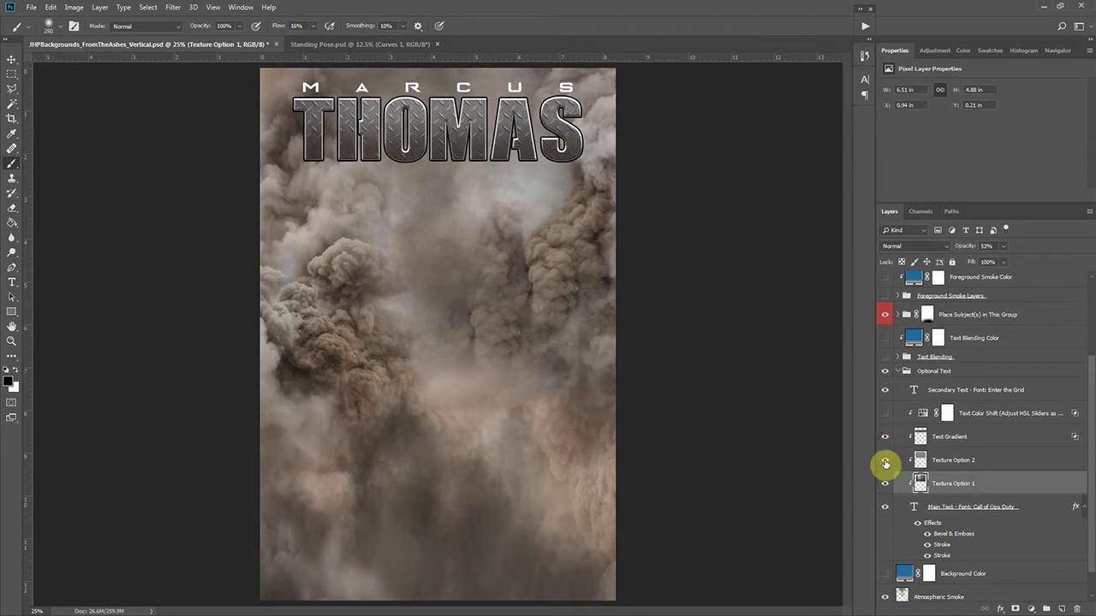
Hide Texture Option 2 so THOMAS shows Texture Option 1's darker mesh pattern
click(885, 461)
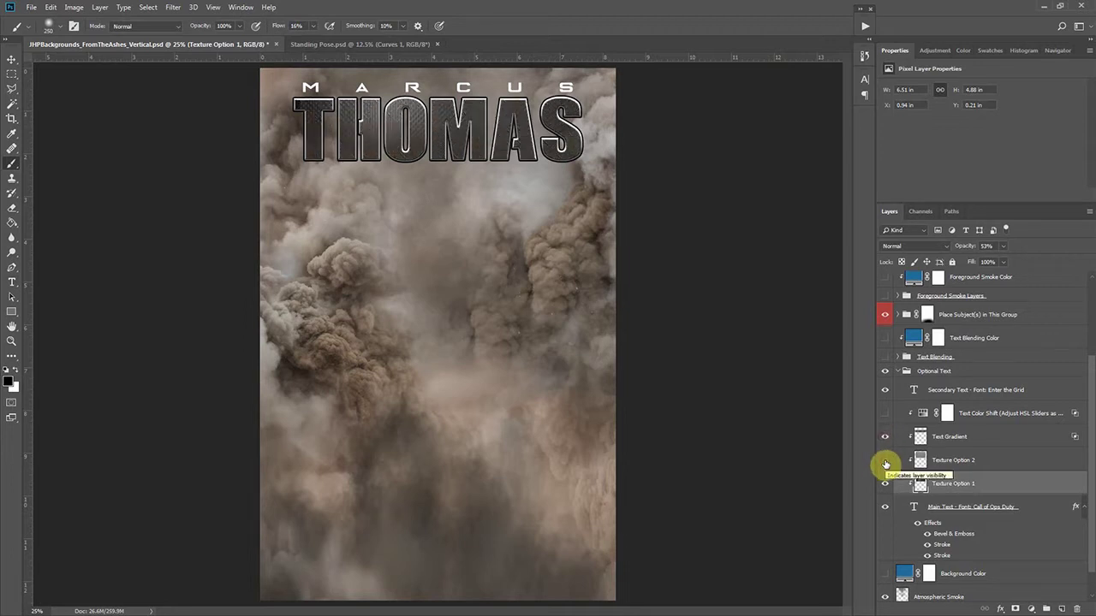
click(885, 463)
click(885, 464)
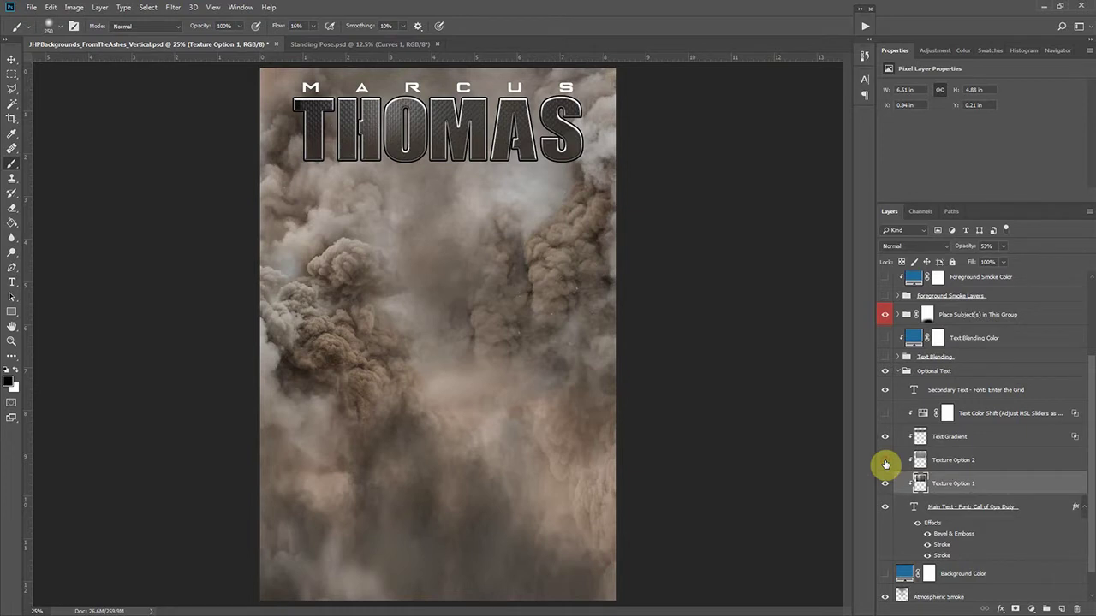
click(885, 463)
click(885, 463)
click(883, 483)
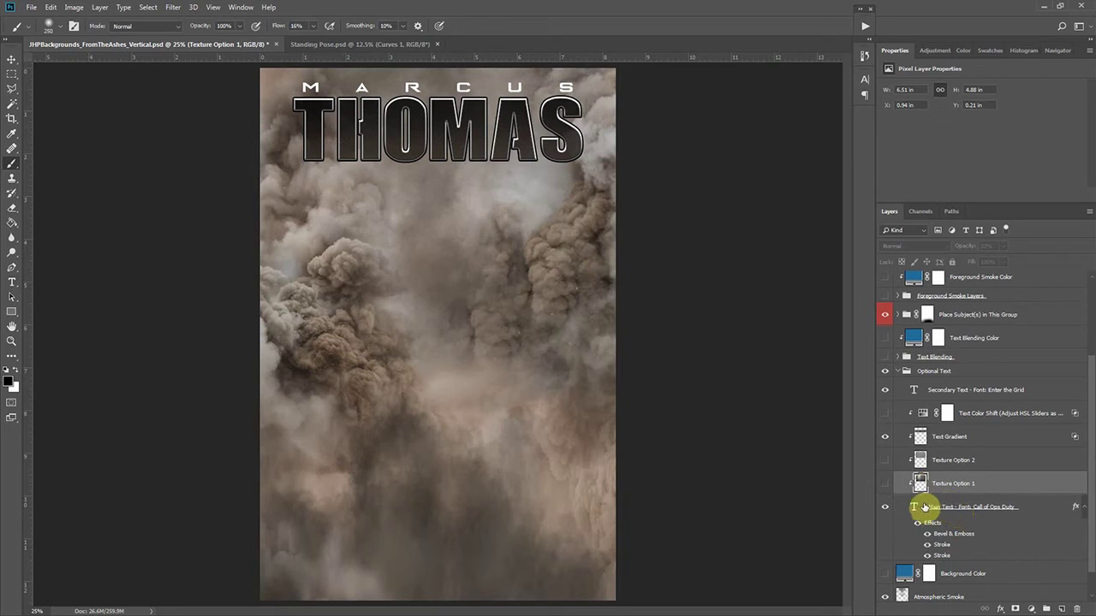
click(884, 485)
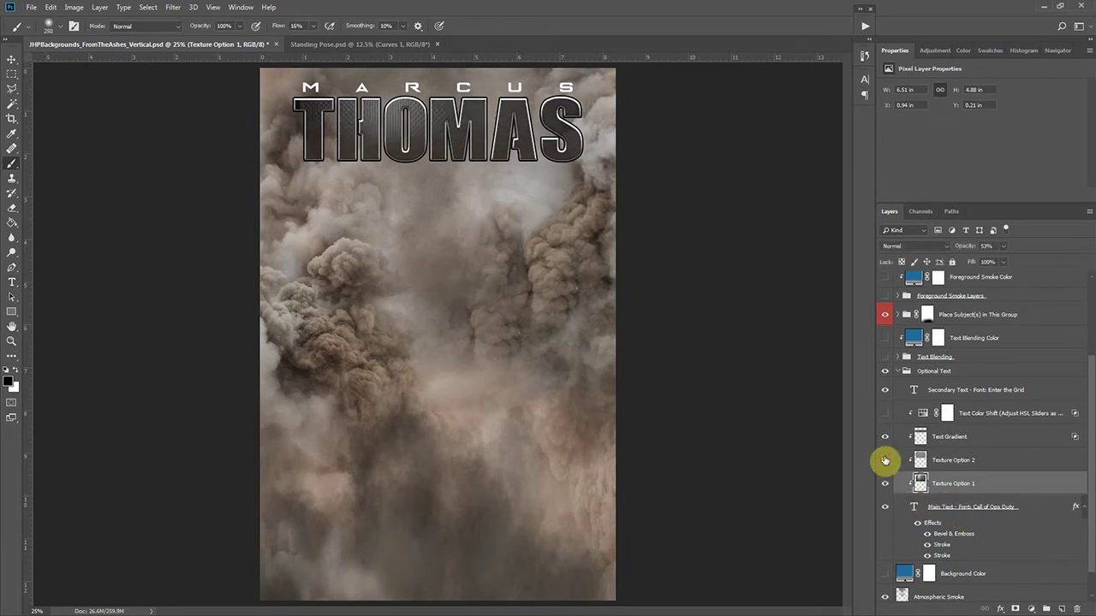
Restore Texture Option 2's diamond plate, try a Text Color Shift hue/saturation tweak, then hide it
click(884, 461)
click(884, 415)
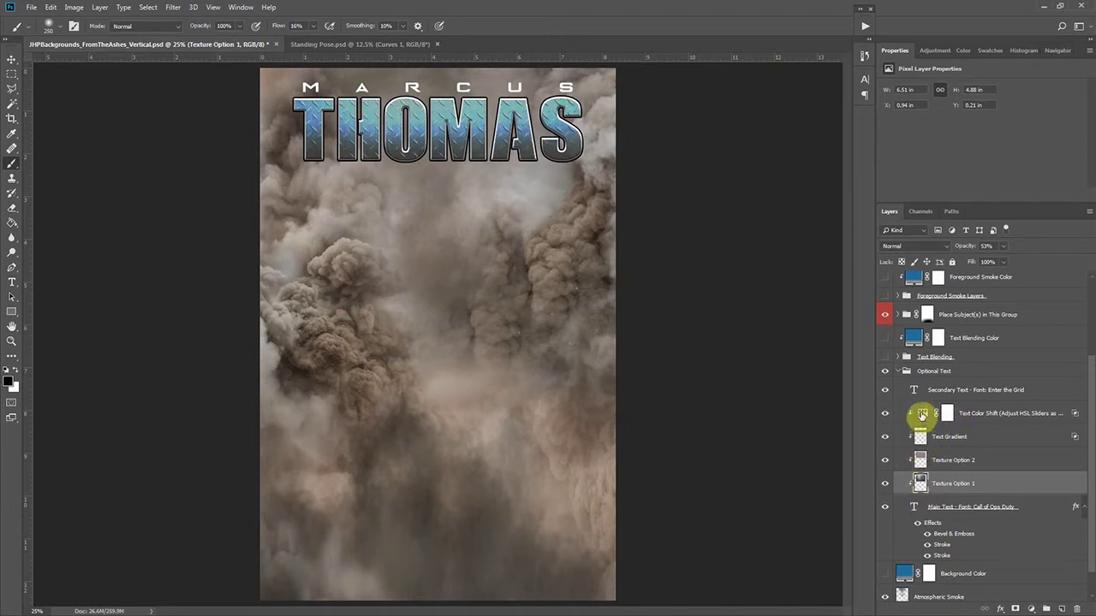
click(922, 415)
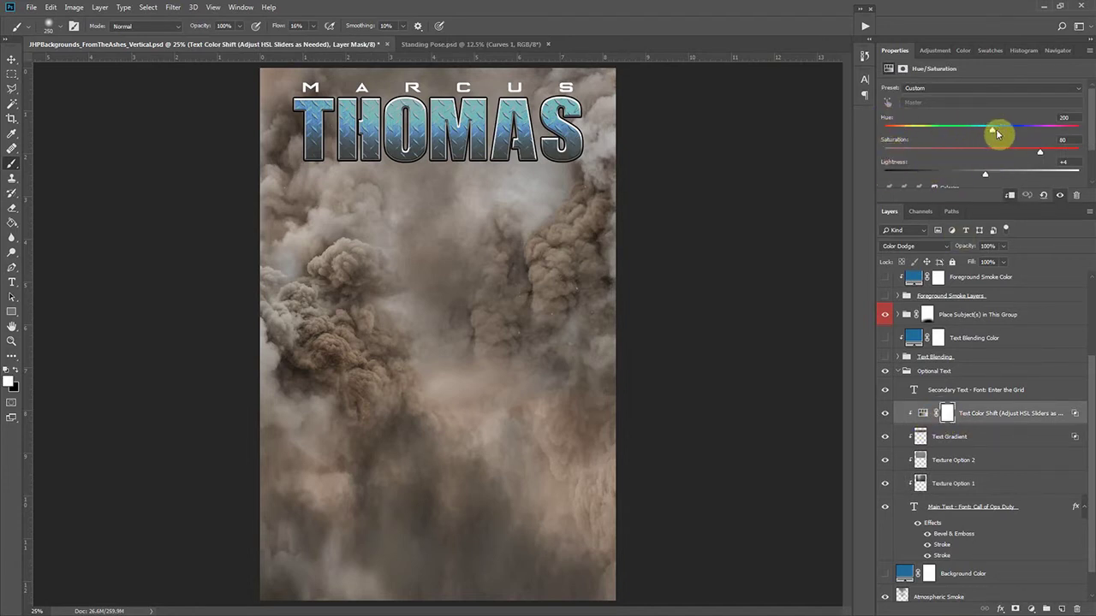
drag(985, 137, 971, 177)
click(984, 176)
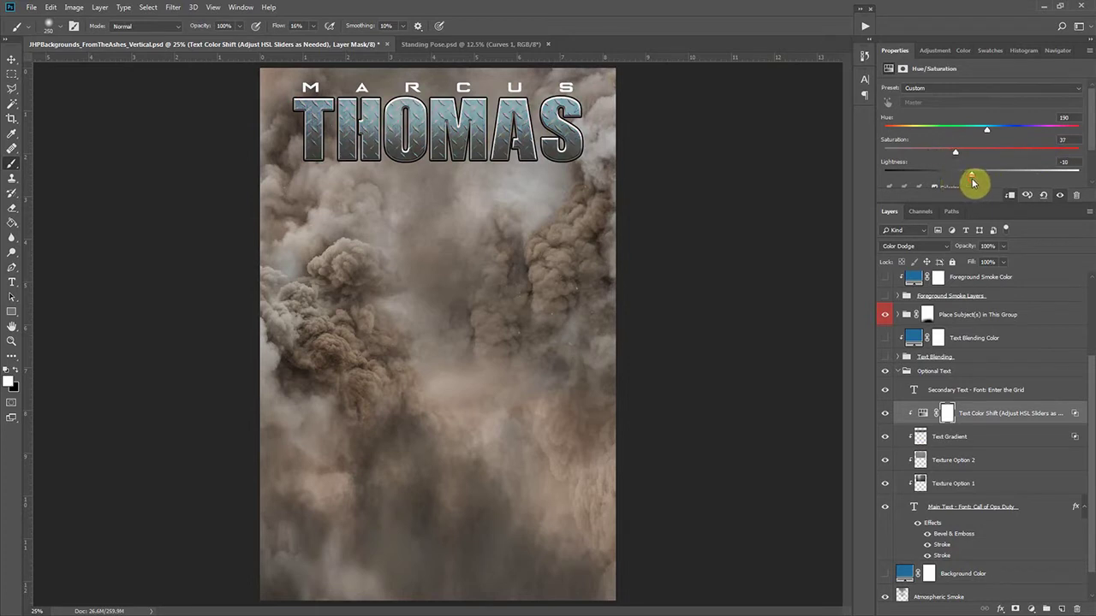
click(884, 417)
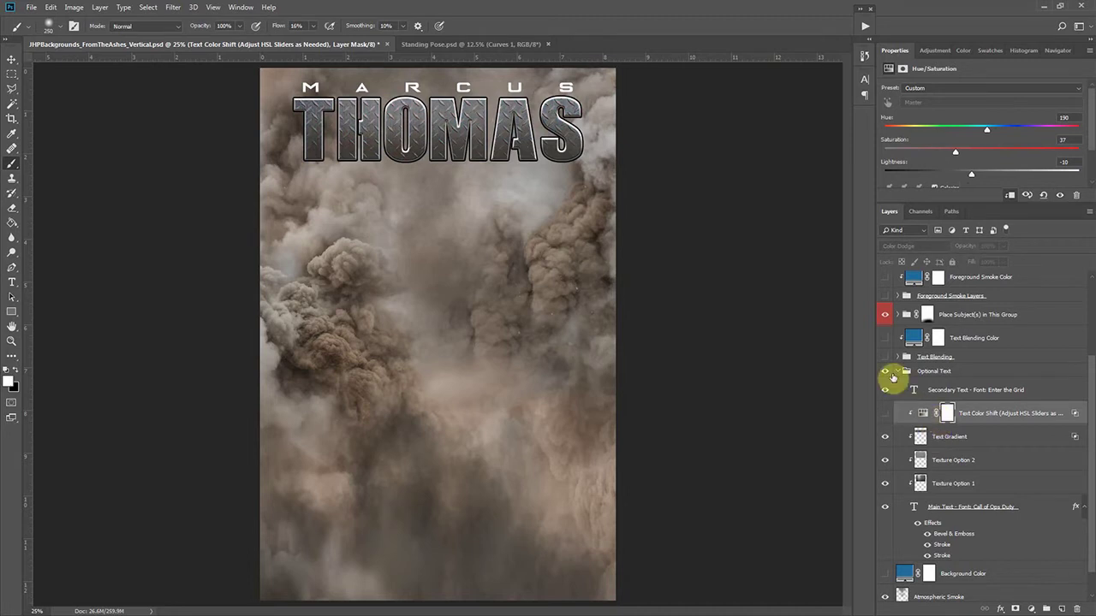
click(899, 373)
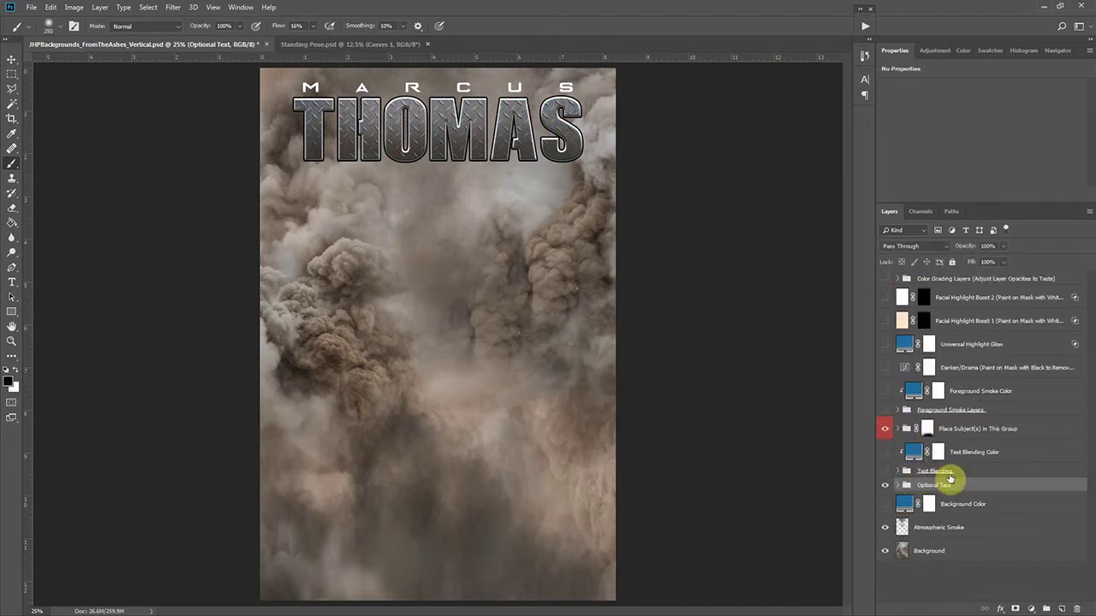
Show the Text Blending group and move its Left and Right smoke layers over the title
click(887, 472)
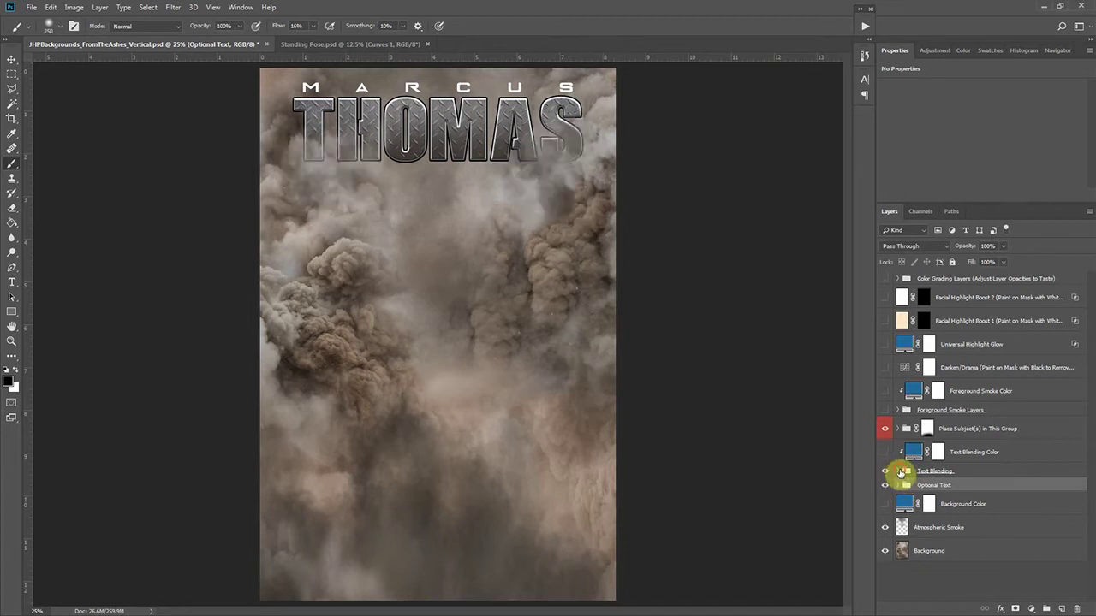
click(898, 471)
click(949, 495)
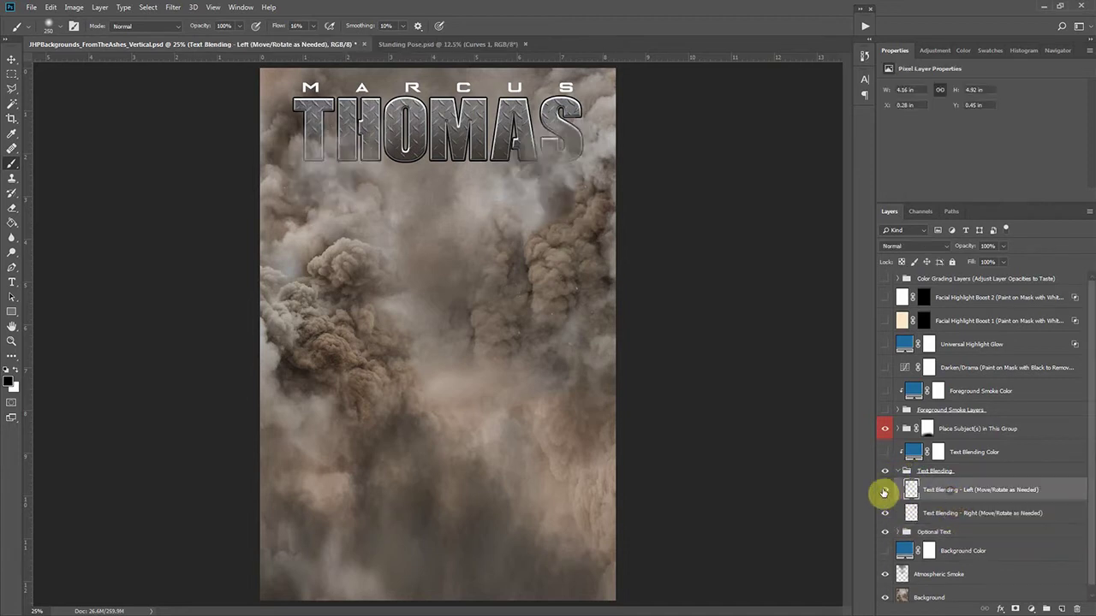
click(884, 493)
click(884, 513)
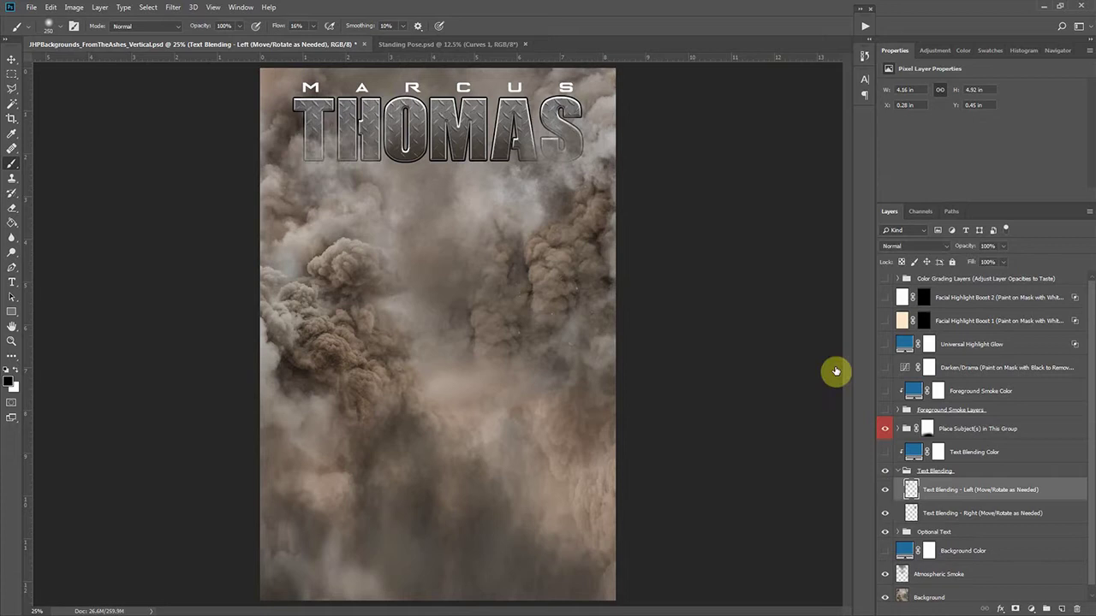
click(19, 61)
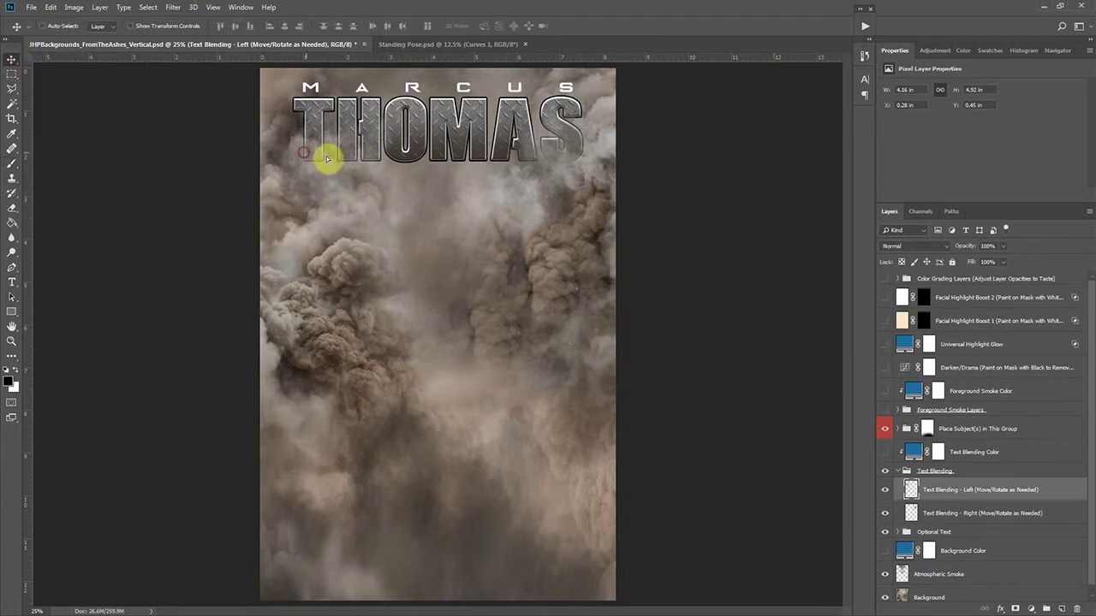
mouse_move(320, 159)
mouse_down()
mouse_move(363, 148)
mouse_move(283, 135)
mouse_move(288, 145)
mouse_up()
click(918, 514)
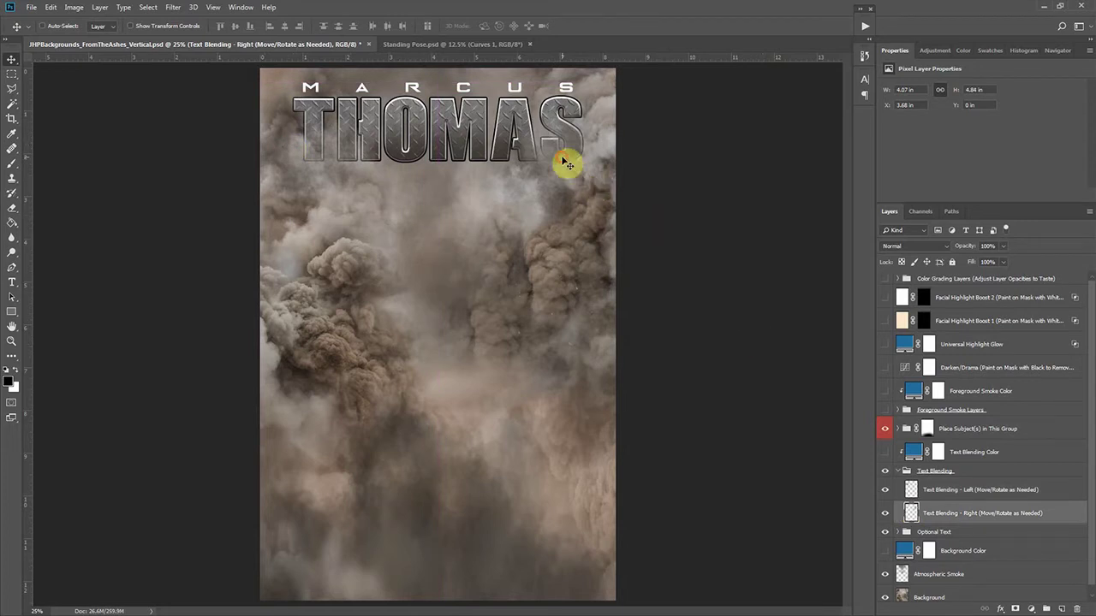
mouse_move(568, 163)
mouse_down()
mouse_move(584, 173)
mouse_move(587, 163)
mouse_up()
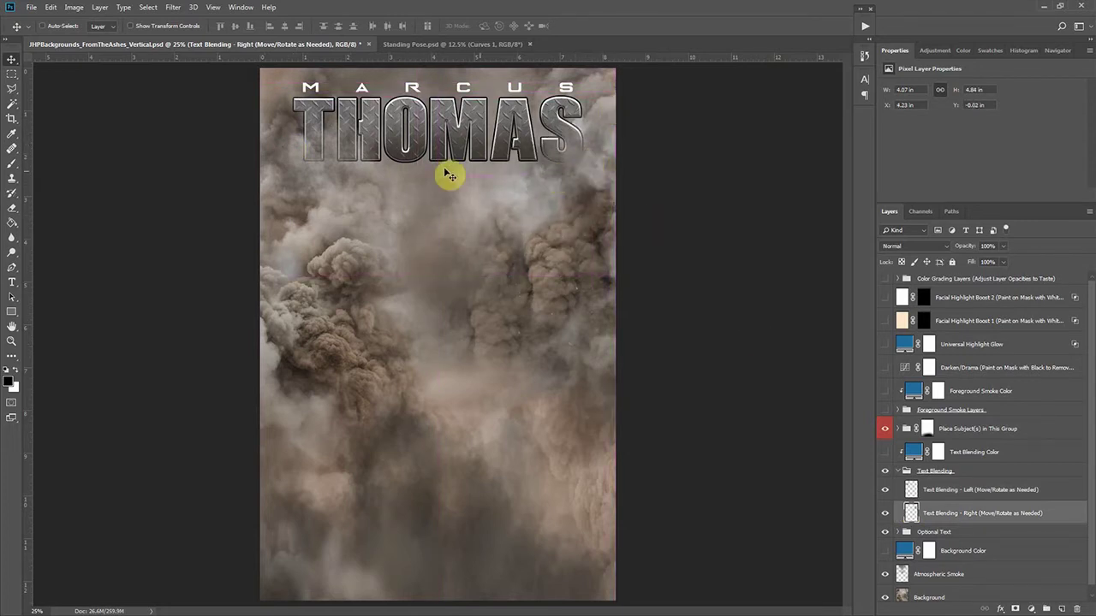
drag(313, 162, 313, 150)
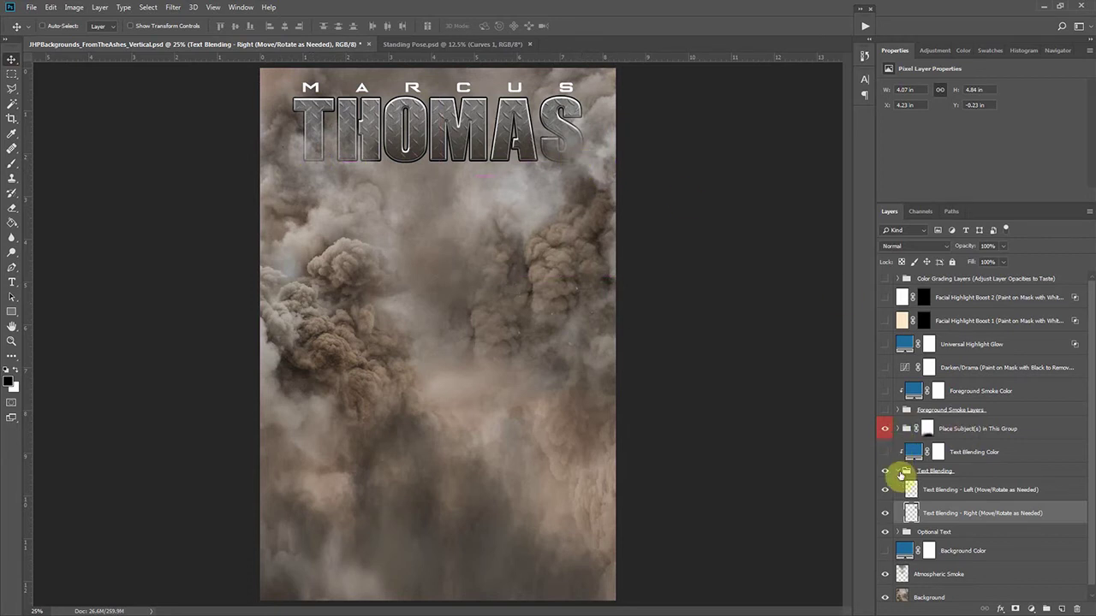
Collapse Text Blending and preview the blue Text Blending Color and Background Color tints
click(897, 471)
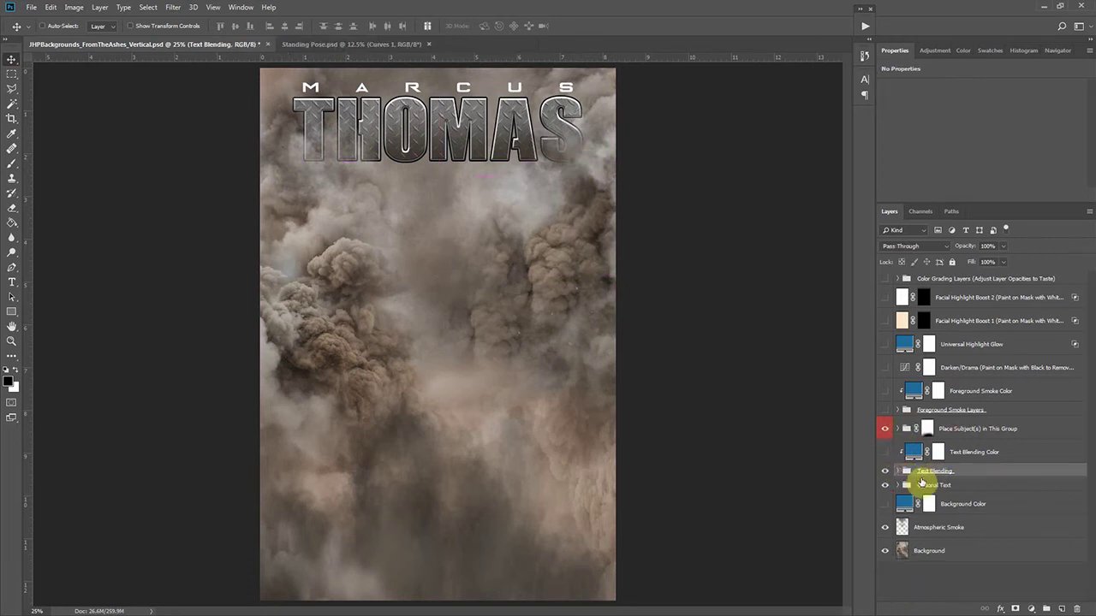
click(887, 471)
click(886, 472)
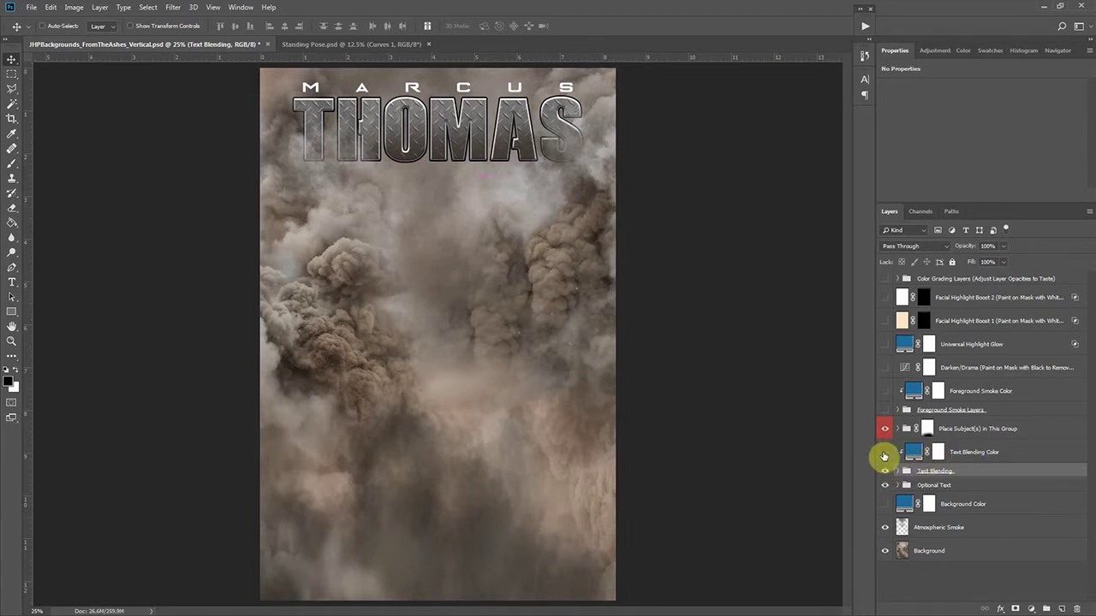
click(884, 453)
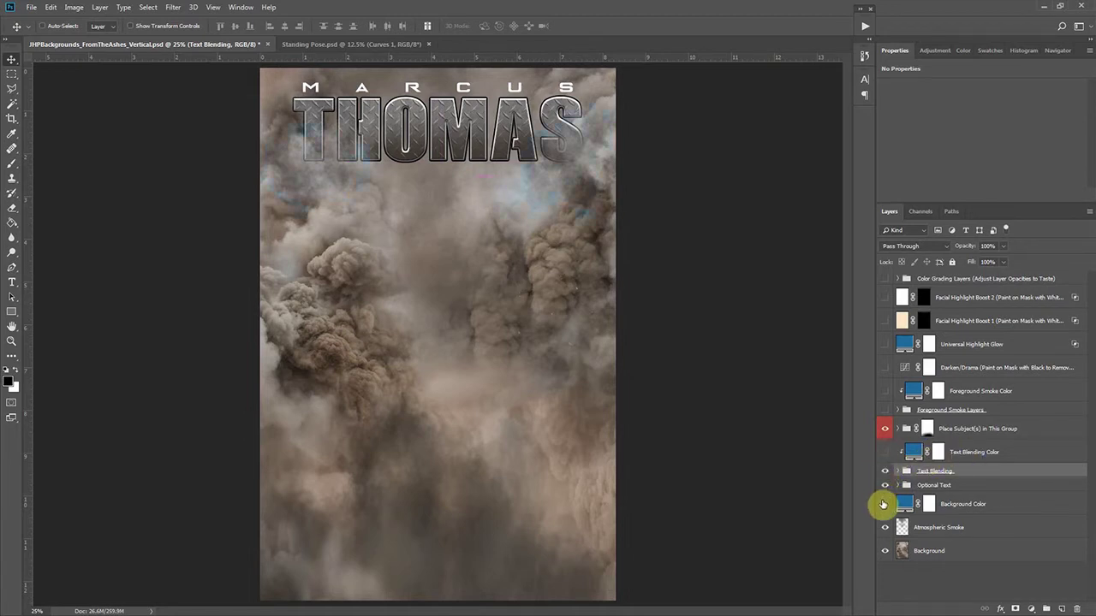
click(884, 509)
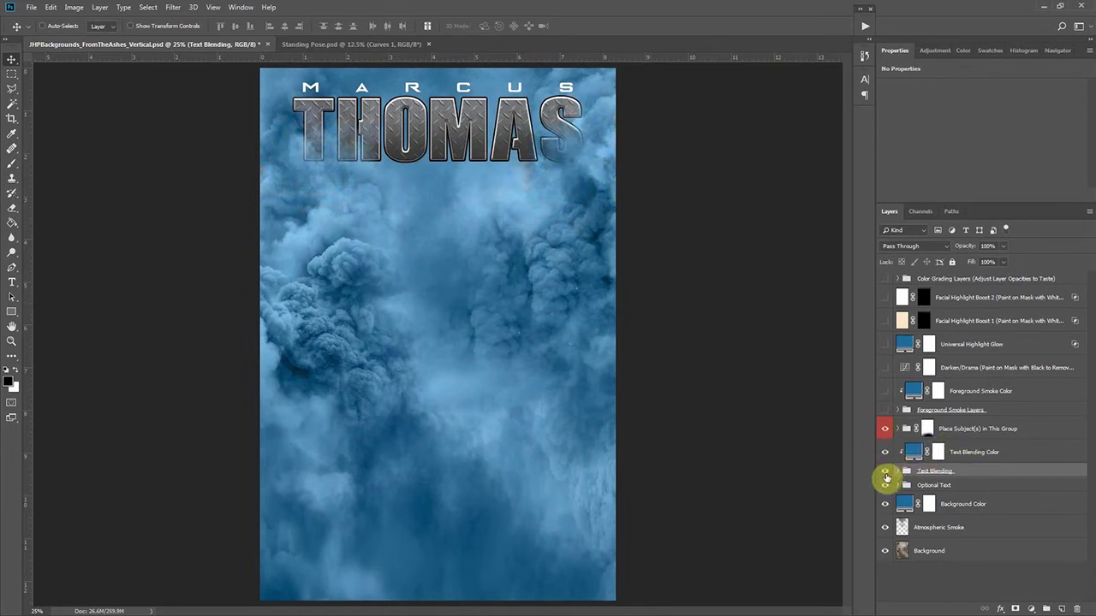
click(884, 452)
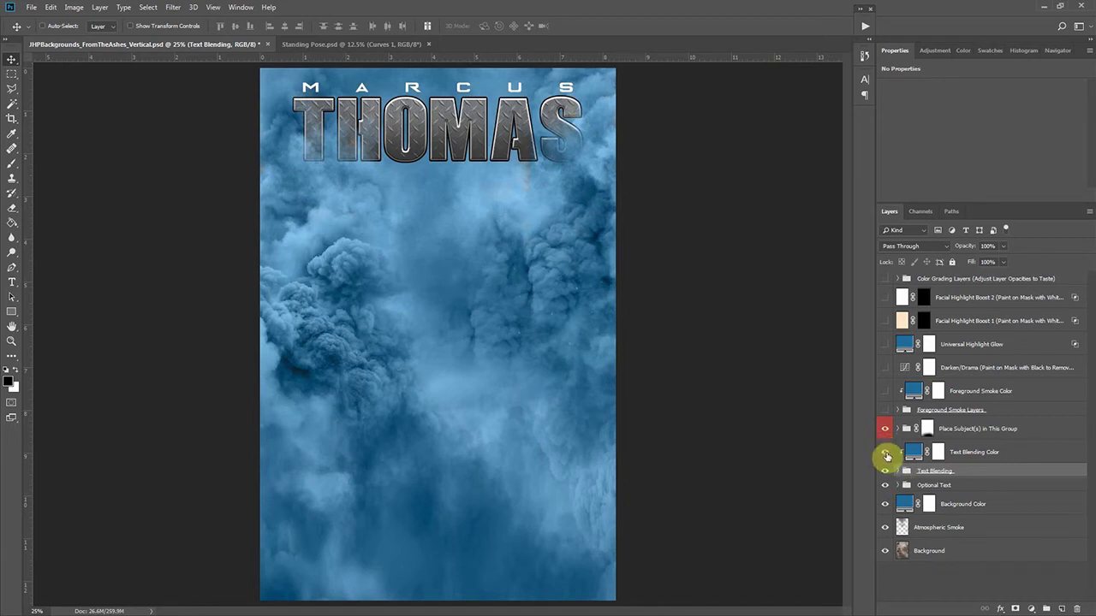
Hide Background Color, target the Player layer, and drag the Standing Pose cutout into the poster
click(885, 507)
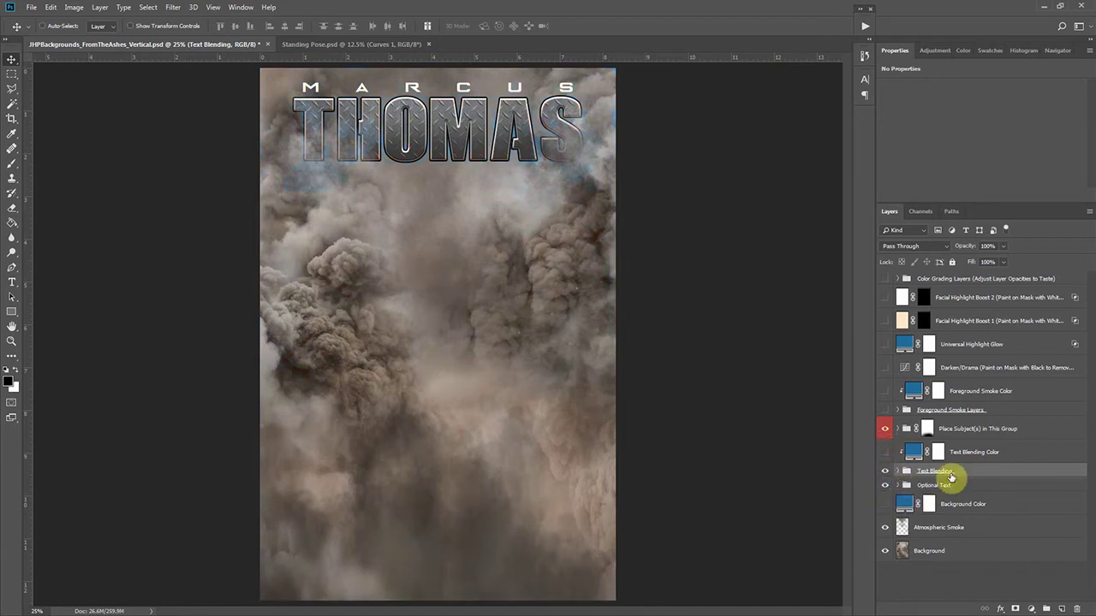
click(886, 429)
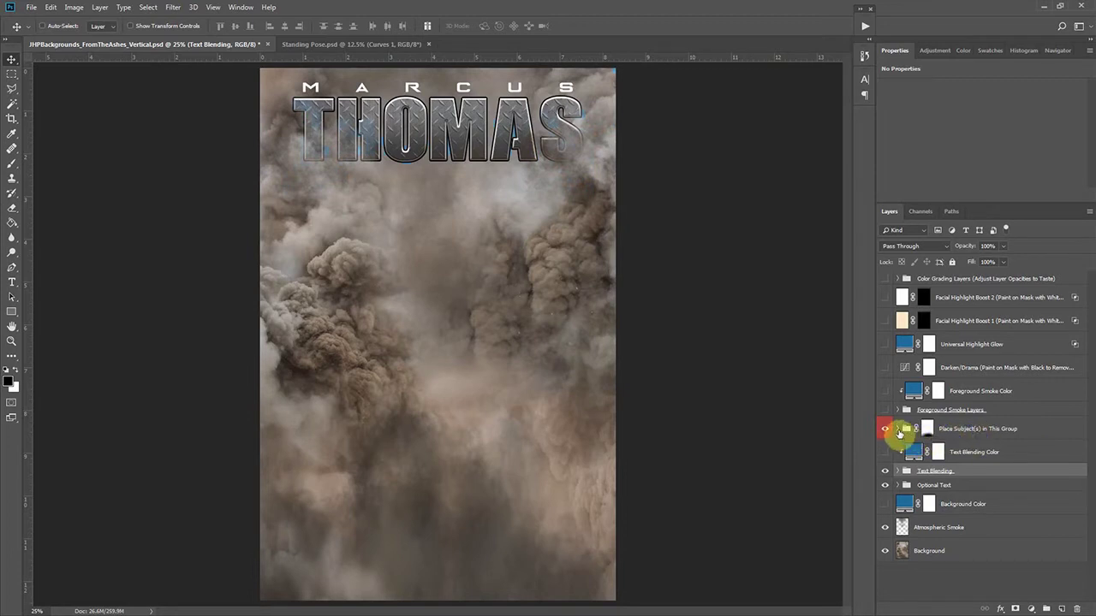
click(898, 429)
click(939, 459)
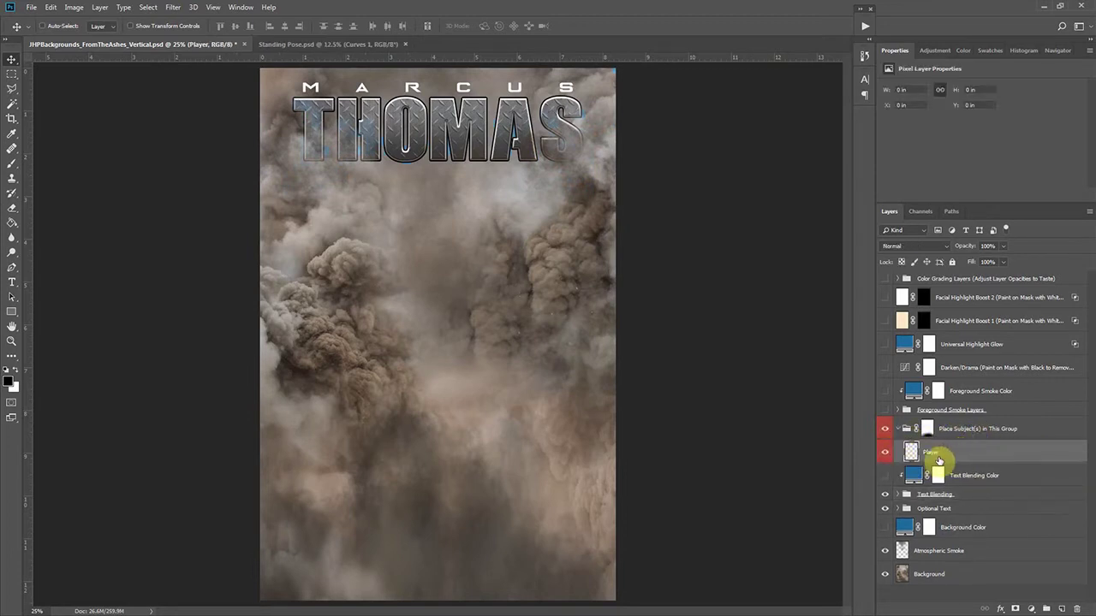
click(325, 44)
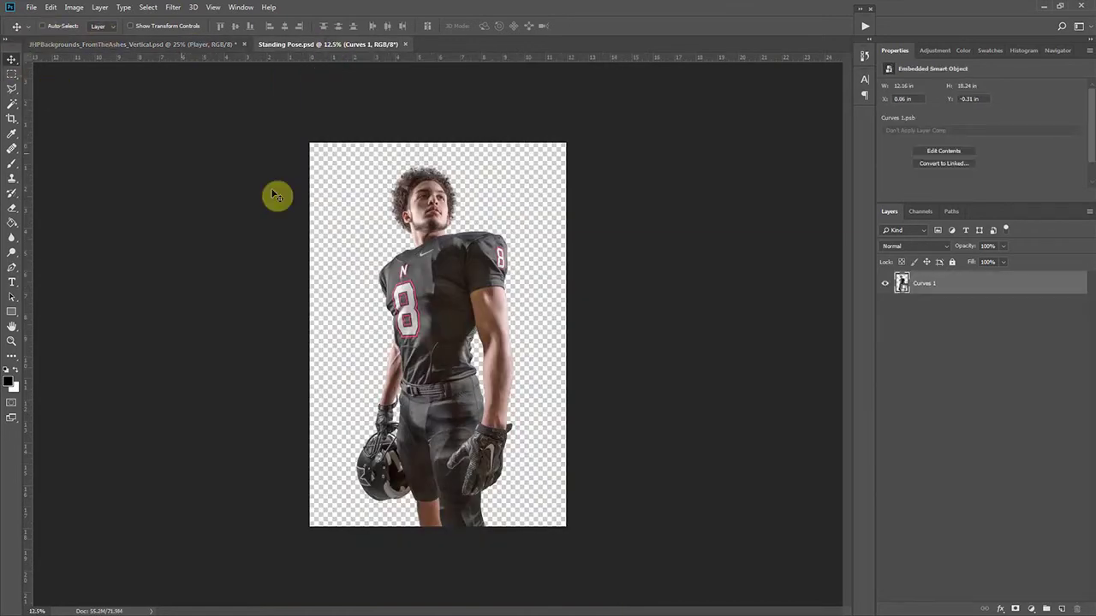
drag(417, 272, 465, 323)
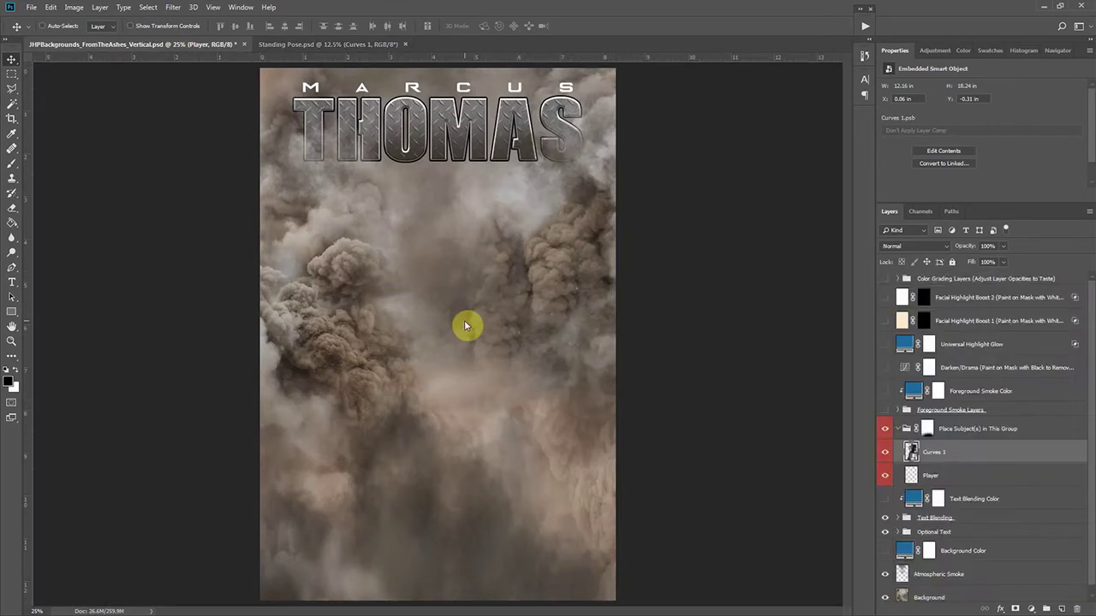
Free-transform the player to about 74.8% and centre him beneath the MARCUS THOMAS title
key(ctrl+t)
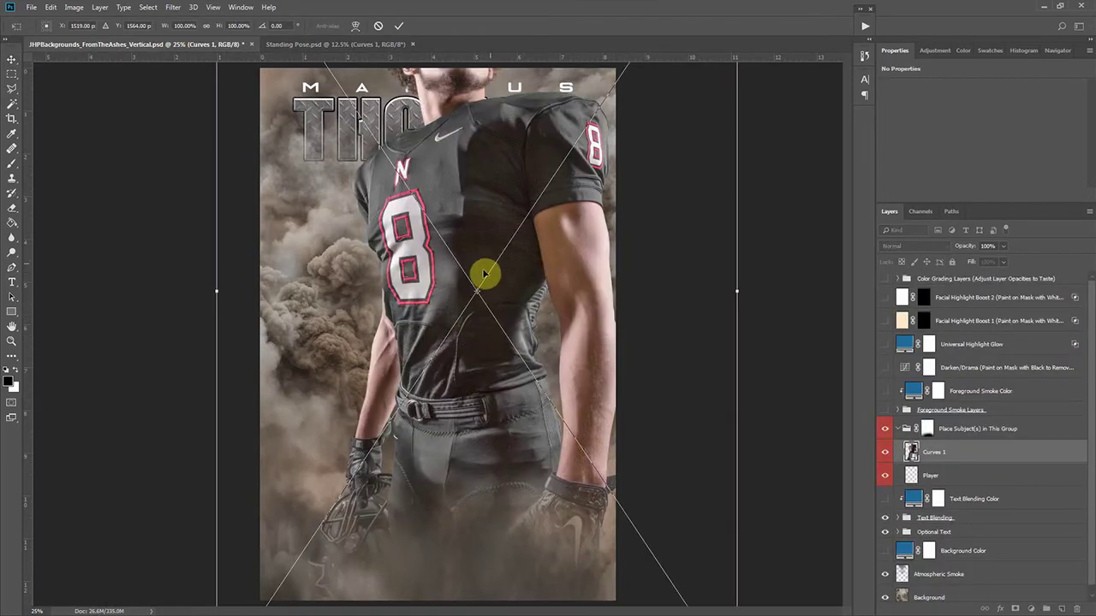
drag(509, 284, 505, 462)
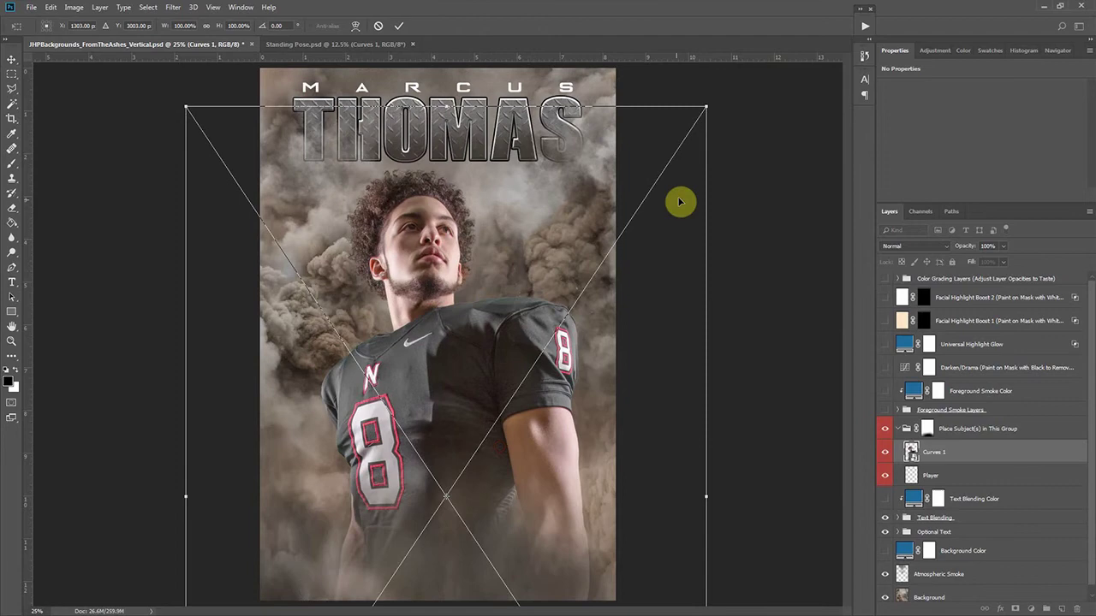
drag(707, 107, 645, 228)
drag(456, 422, 448, 288)
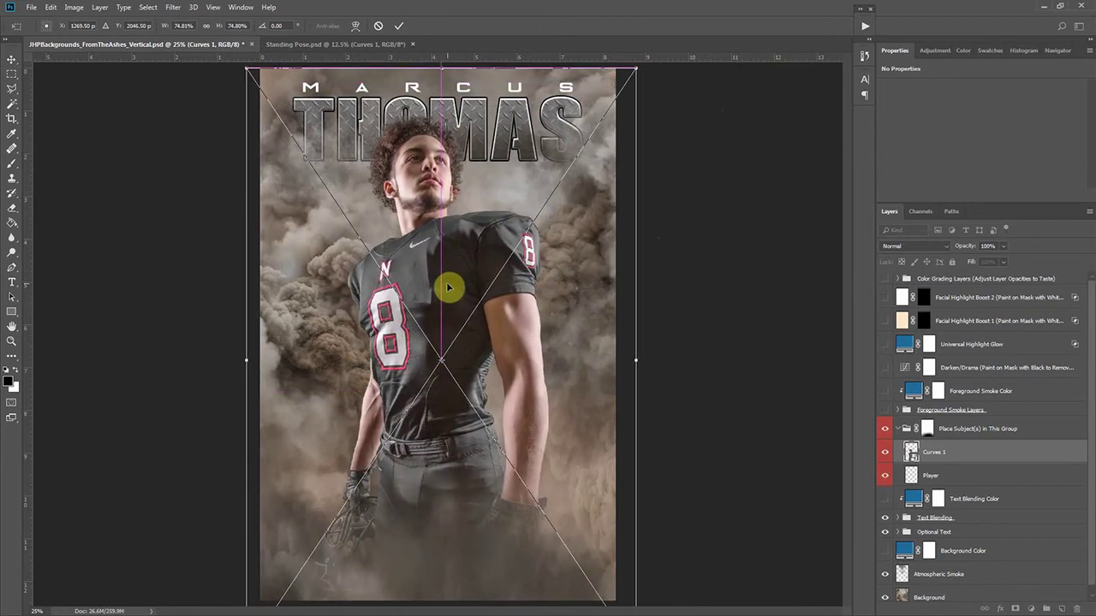
drag(436, 196, 446, 216)
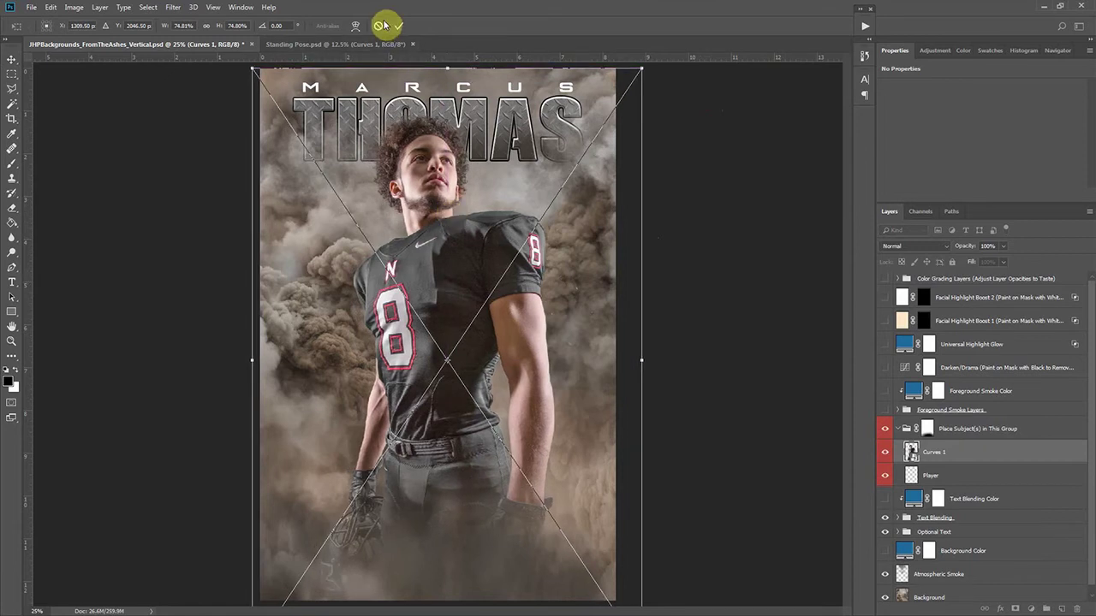
click(397, 26)
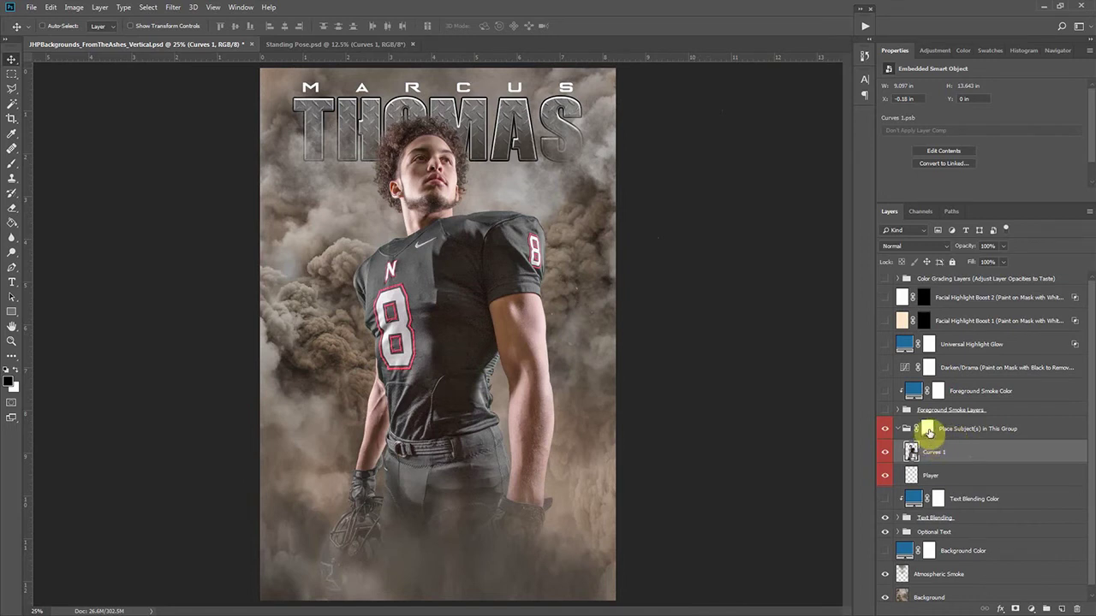
Collapse the Place Subject(s) group and select the Foreground Smoke Layers group
click(928, 431)
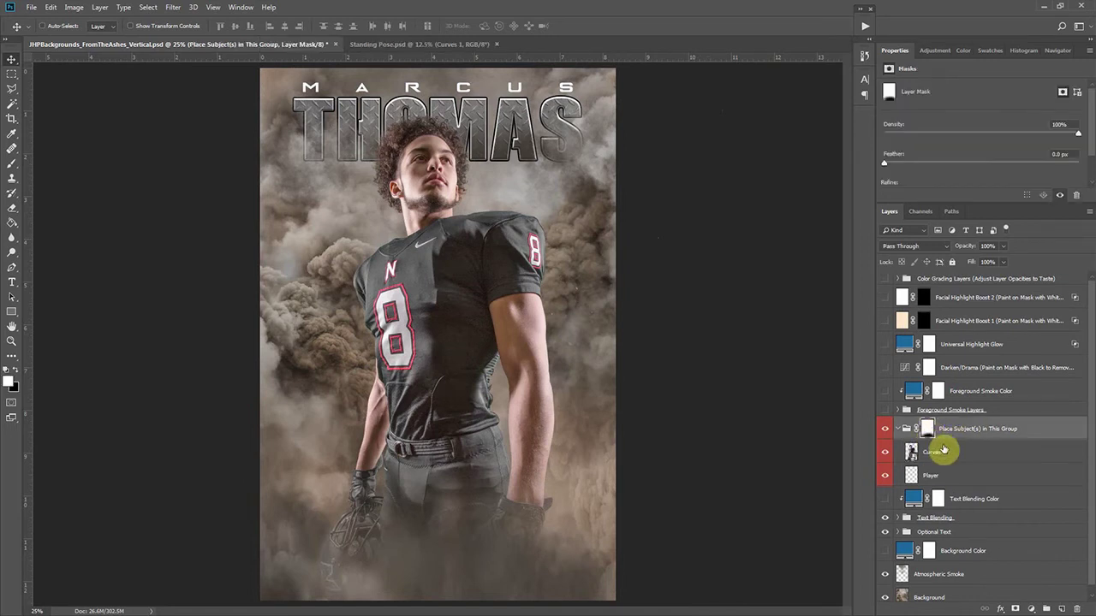
click(896, 429)
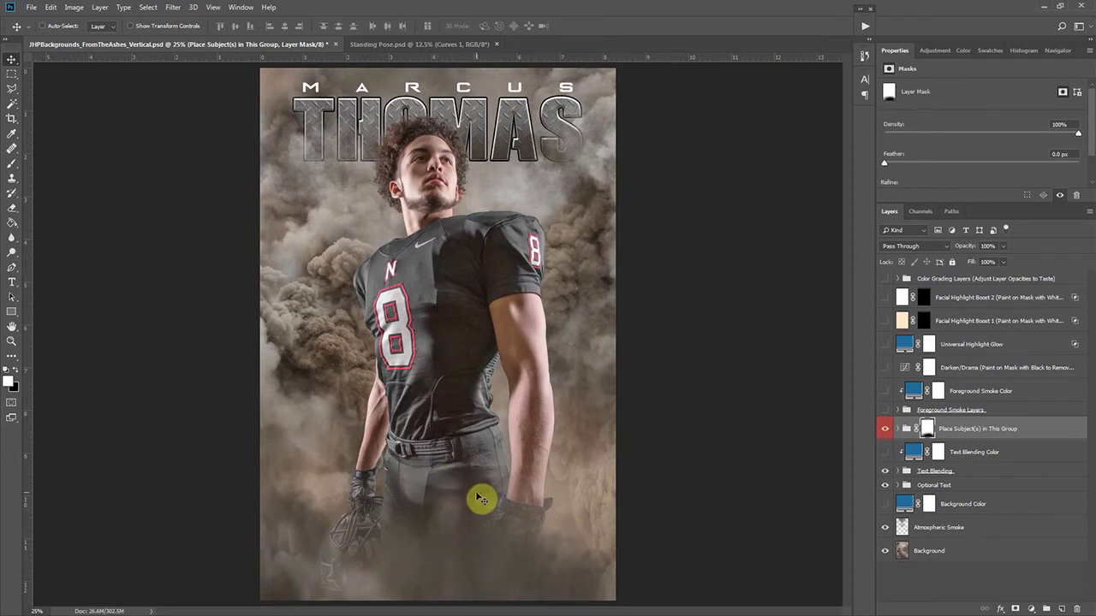
click(989, 412)
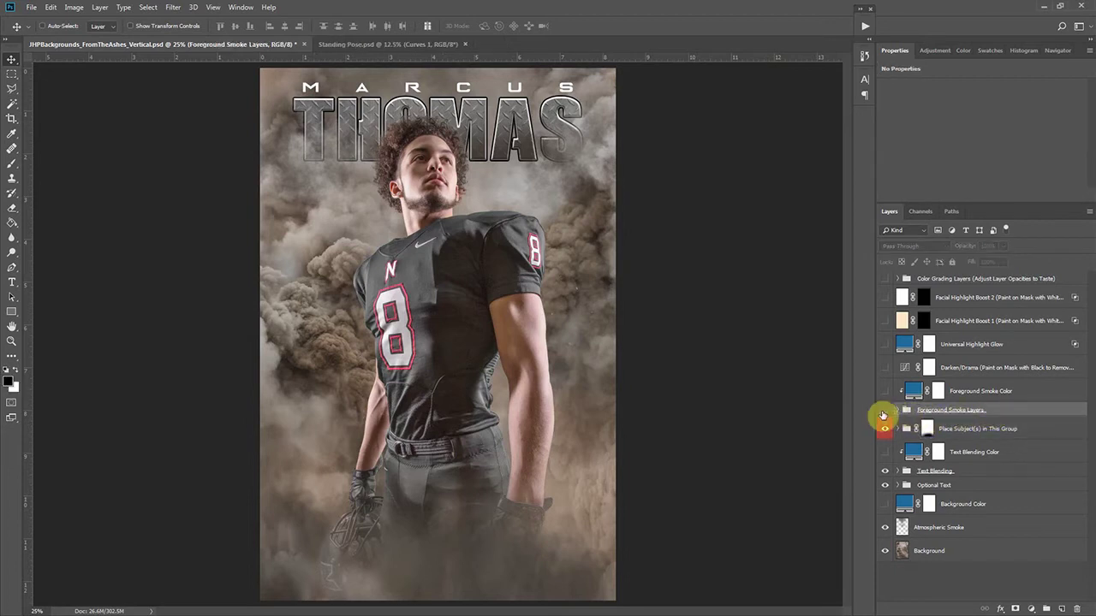
Expand the foreground smoke group and show Foreground Smoke and Thick Foreground Smoke over the legs
click(882, 411)
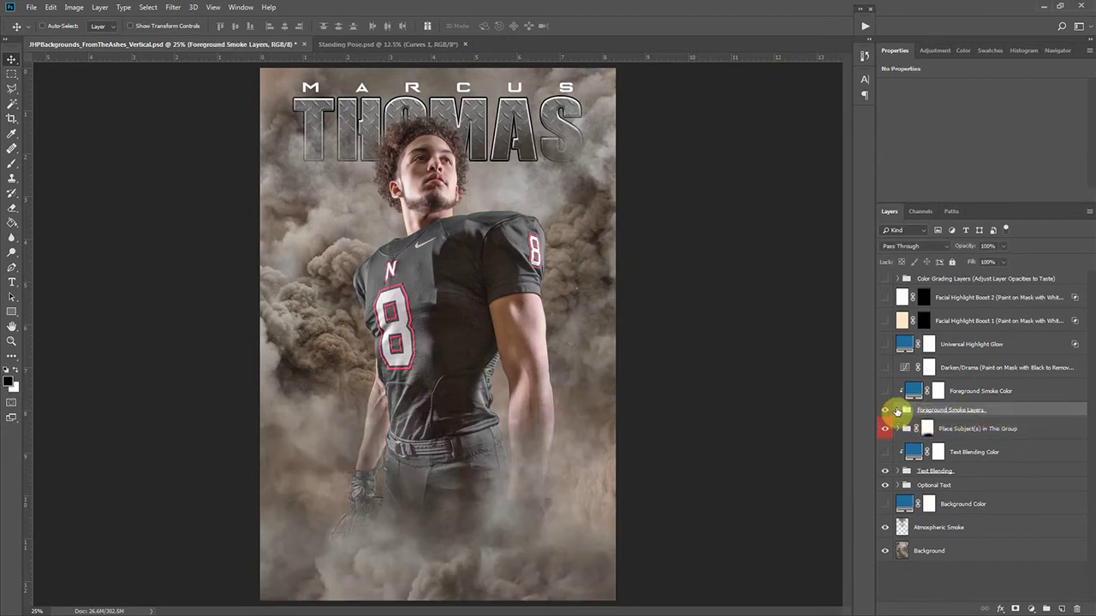
click(897, 412)
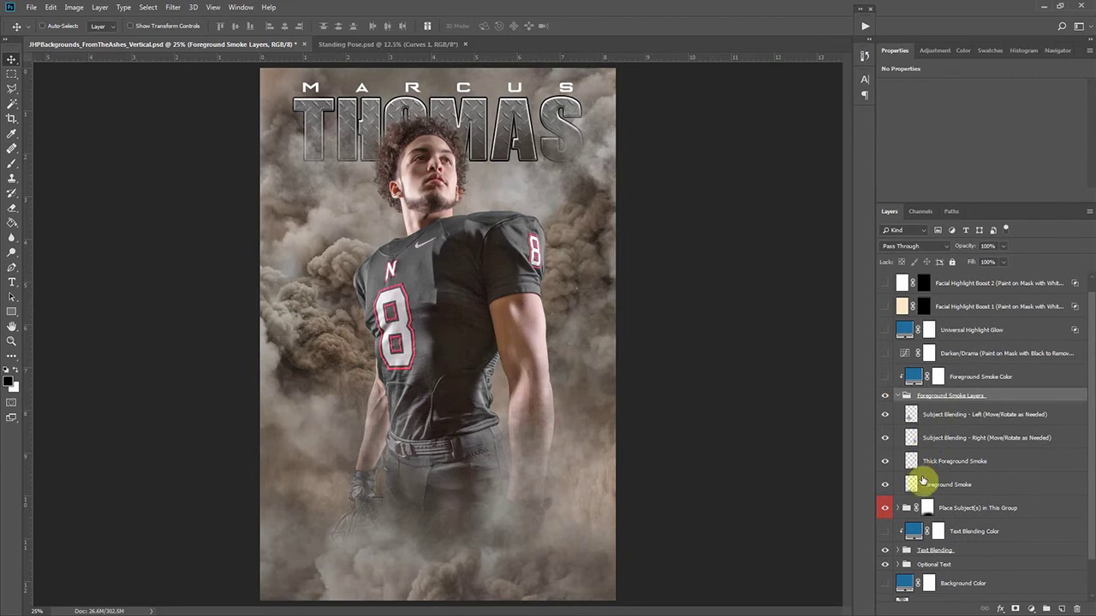
drag(885, 419, 885, 488)
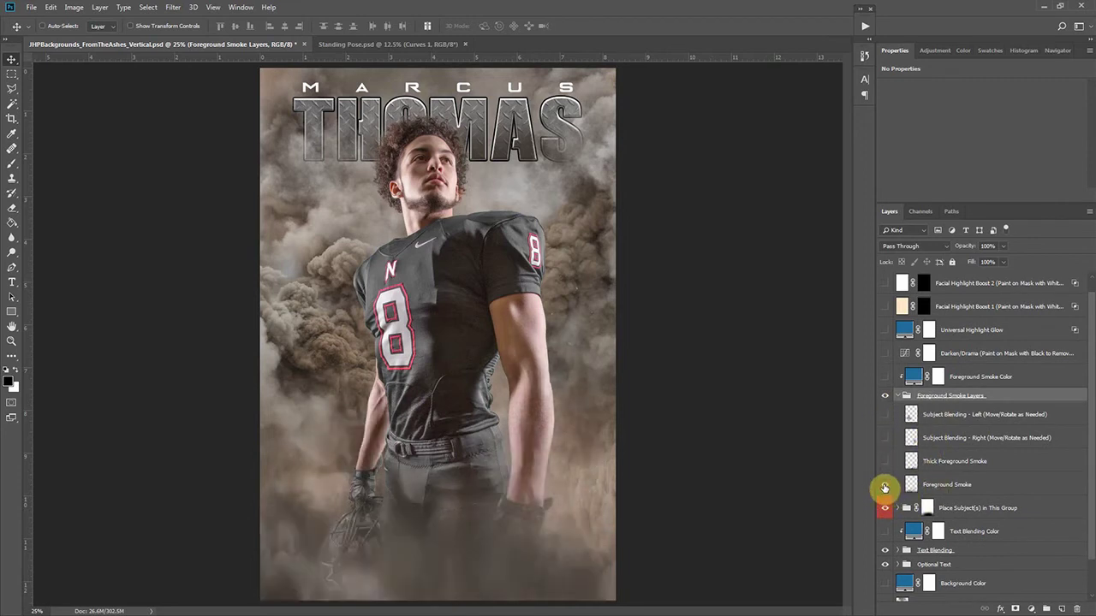
click(885, 486)
click(885, 486)
click(885, 486)
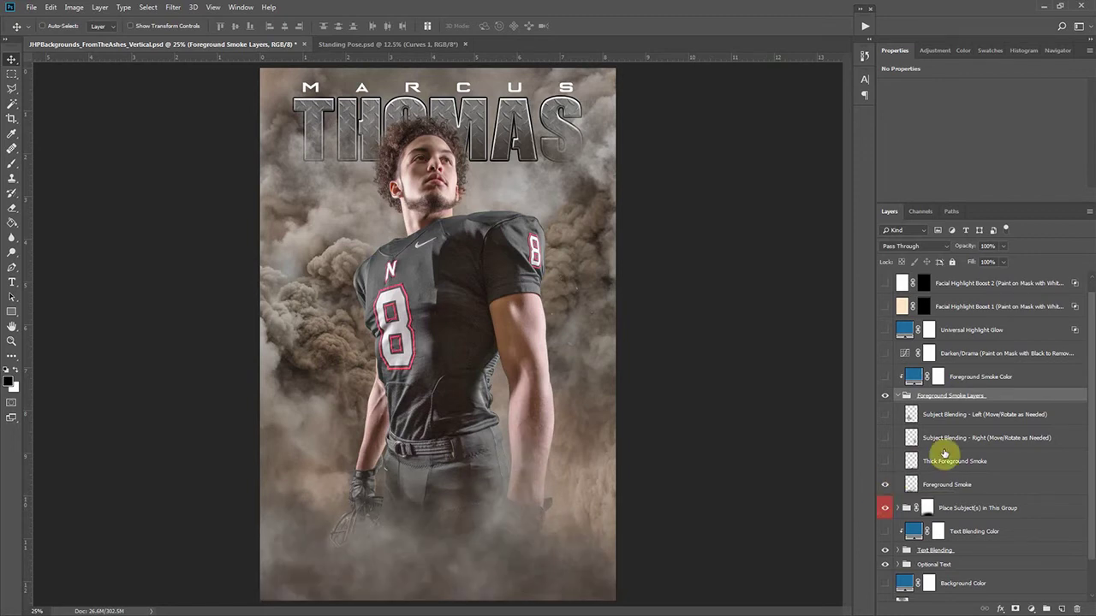
click(884, 463)
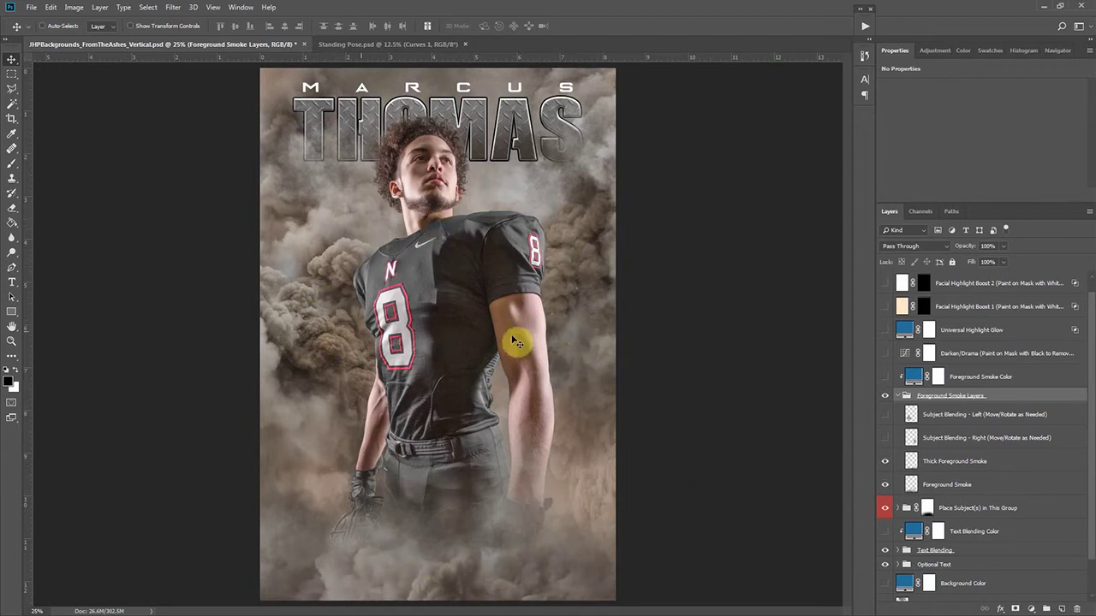
Show both Subject Blending smoke layers and move the right one around the player's right arm
click(886, 439)
click(885, 416)
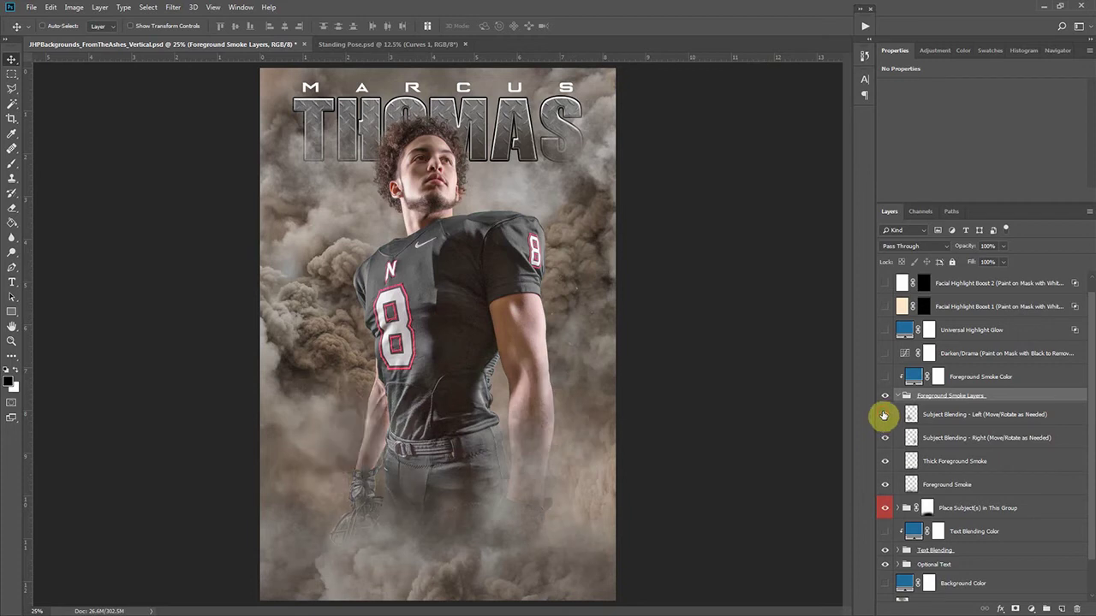
click(945, 420)
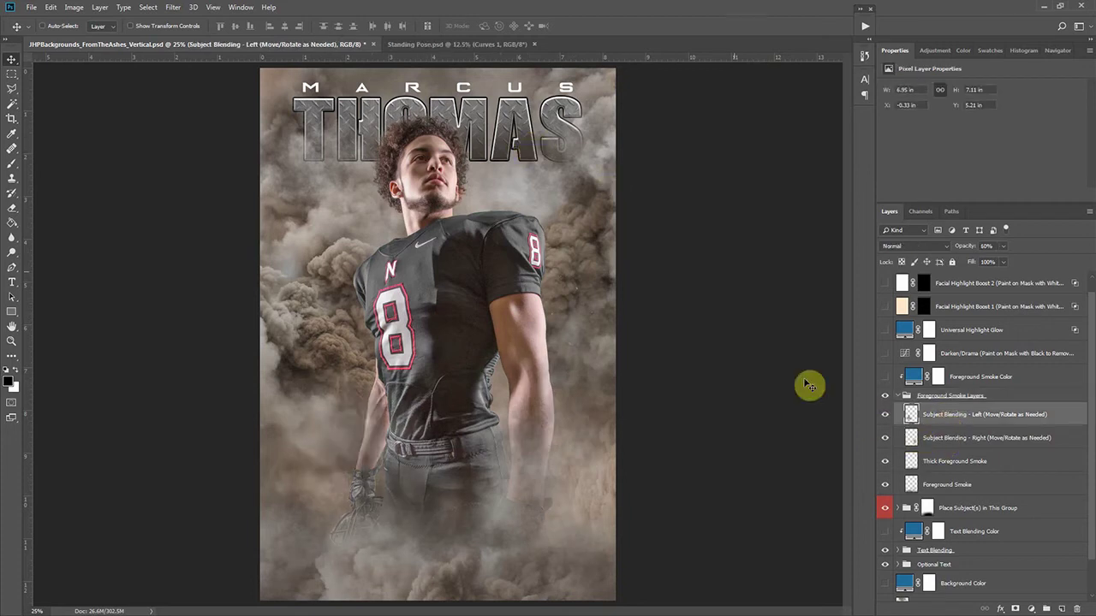
click(947, 441)
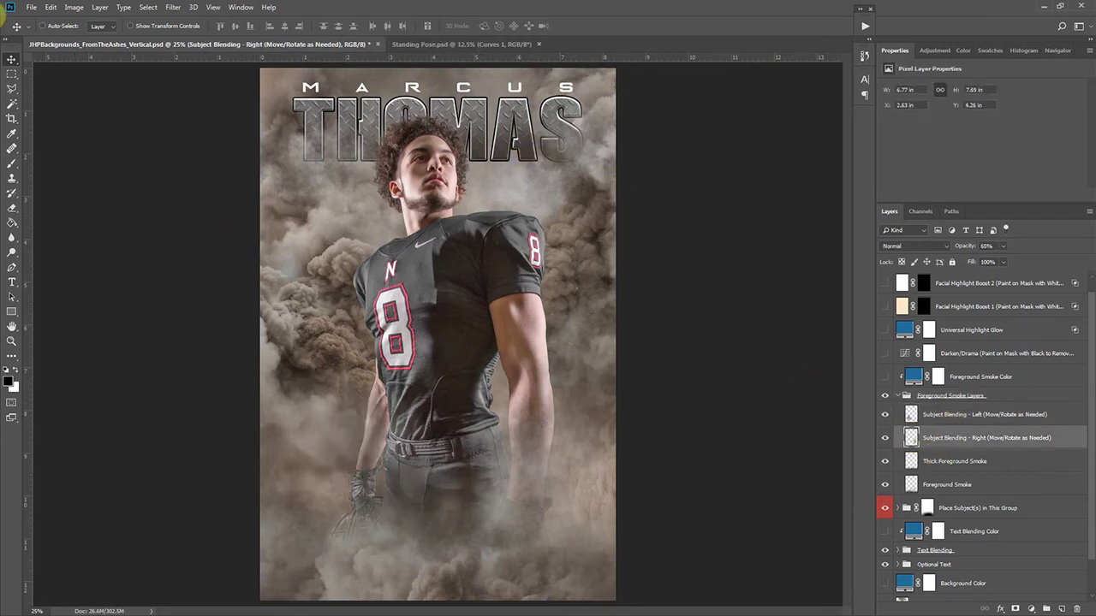
drag(340, 447, 360, 475)
Collapse the Foreground Smoke Layers group and hide the blue Foreground Smoke Color tint
click(941, 415)
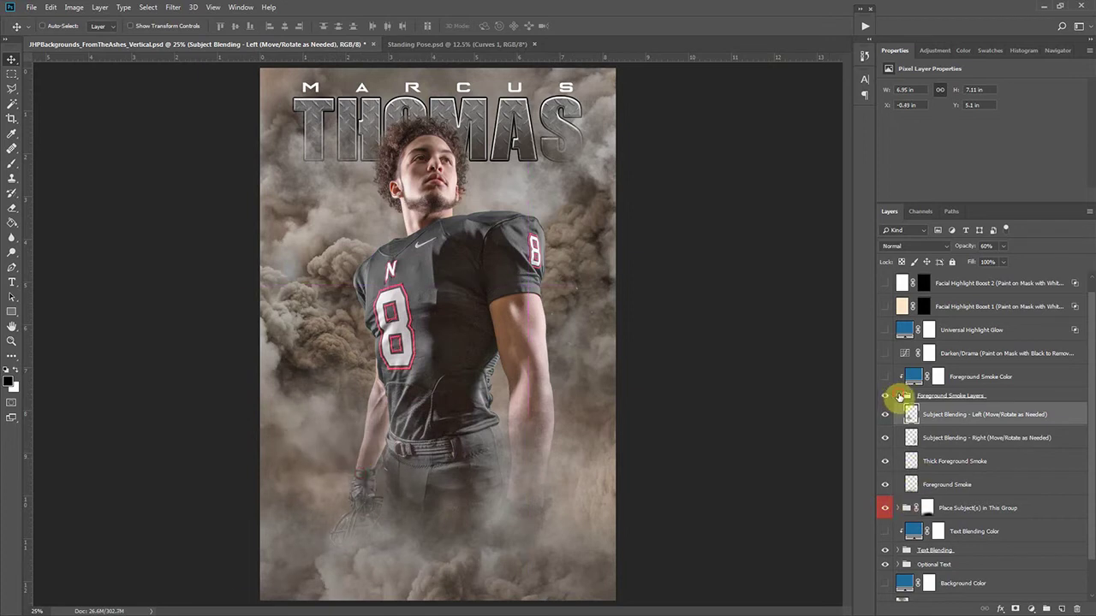
click(899, 395)
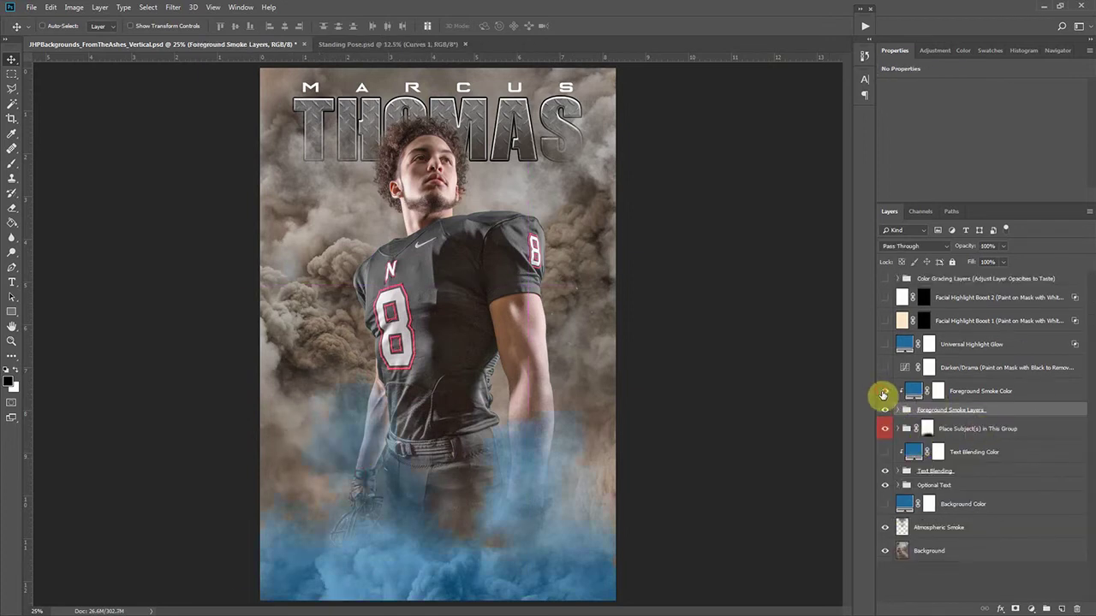
click(883, 395)
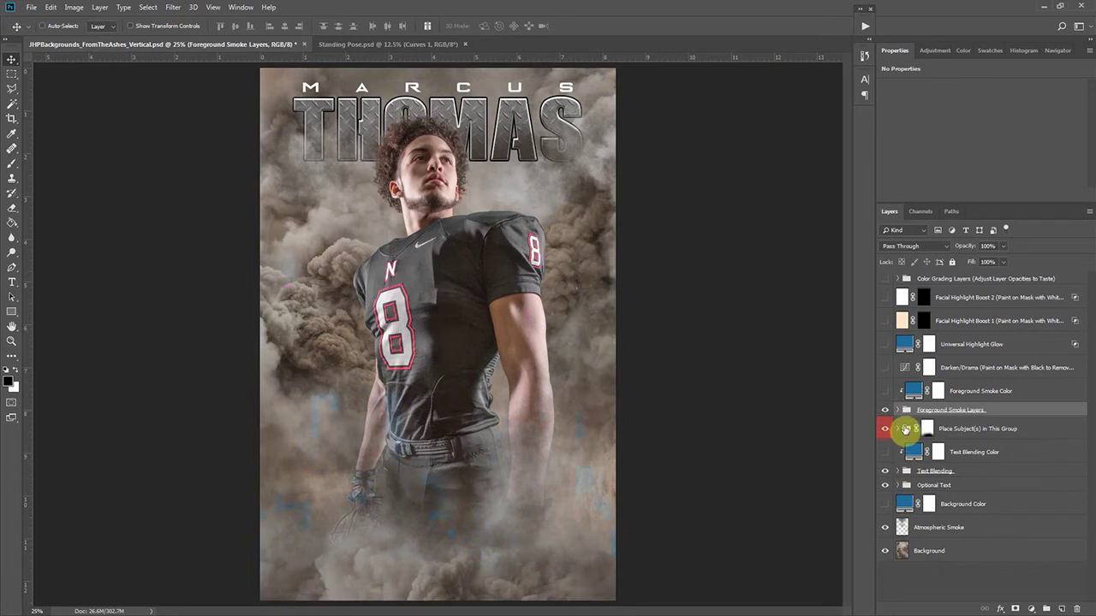
Turn on the Darken/Drama curves layer and compare the poster with and without it
click(965, 373)
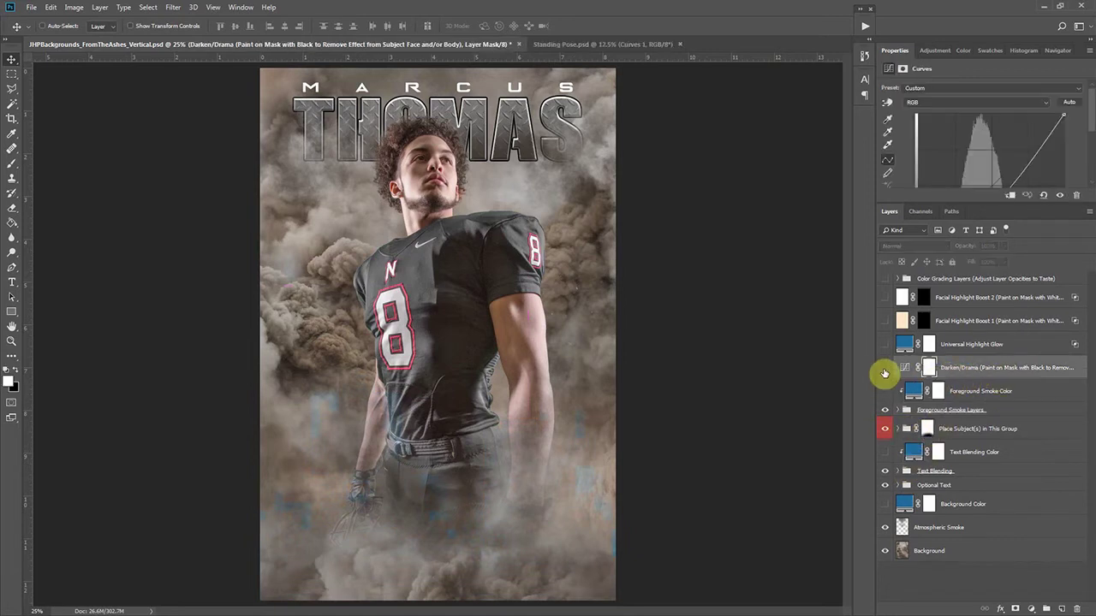
click(884, 368)
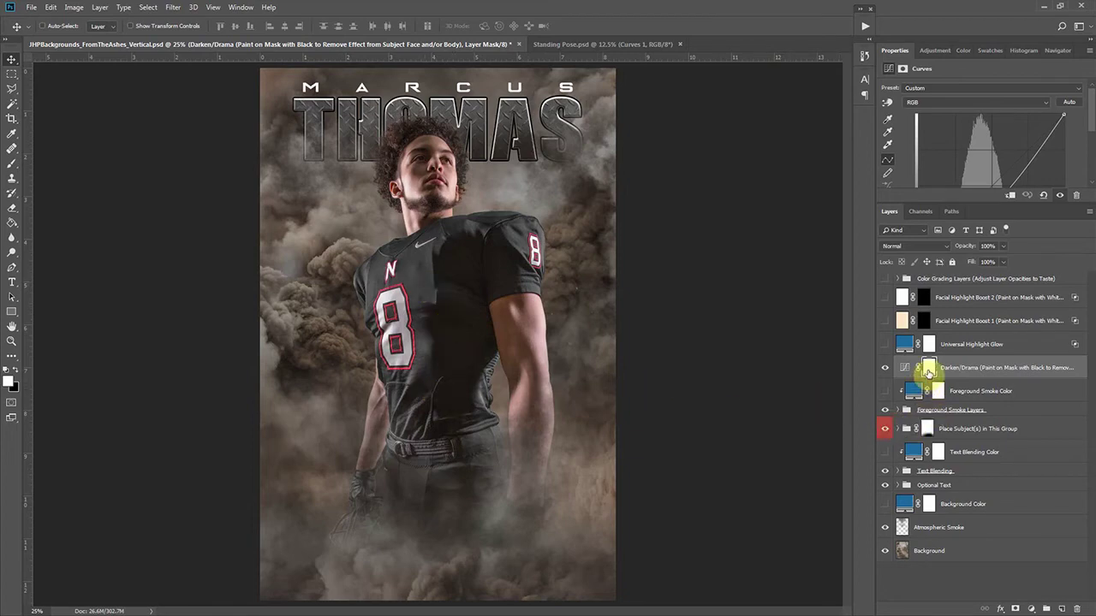
click(885, 368)
click(885, 368)
Set up the Brush tool with black and a large size of about 300
click(12, 162)
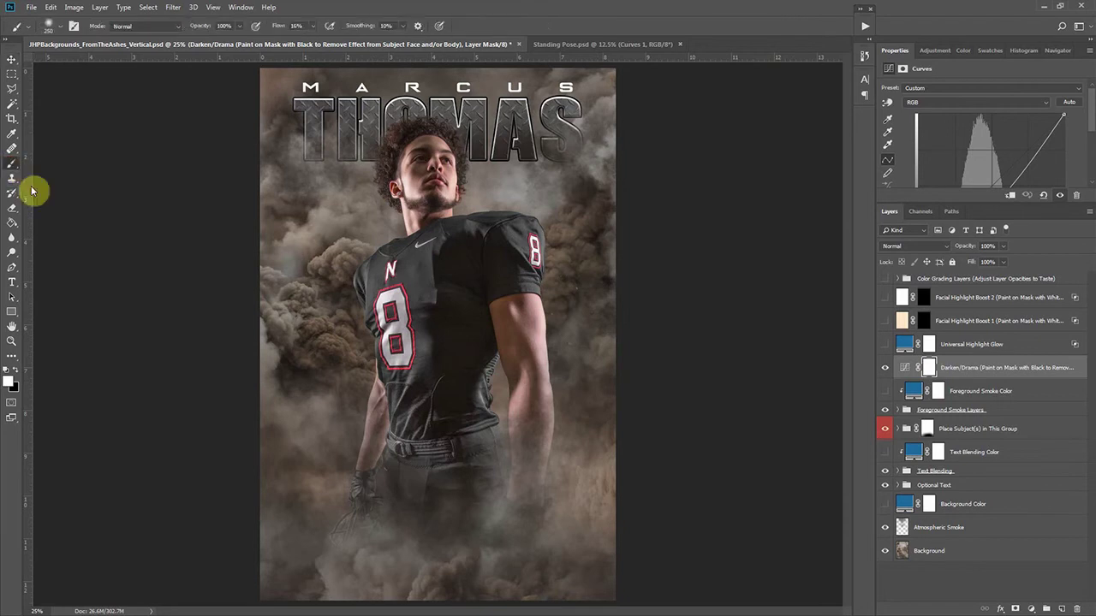
click(18, 370)
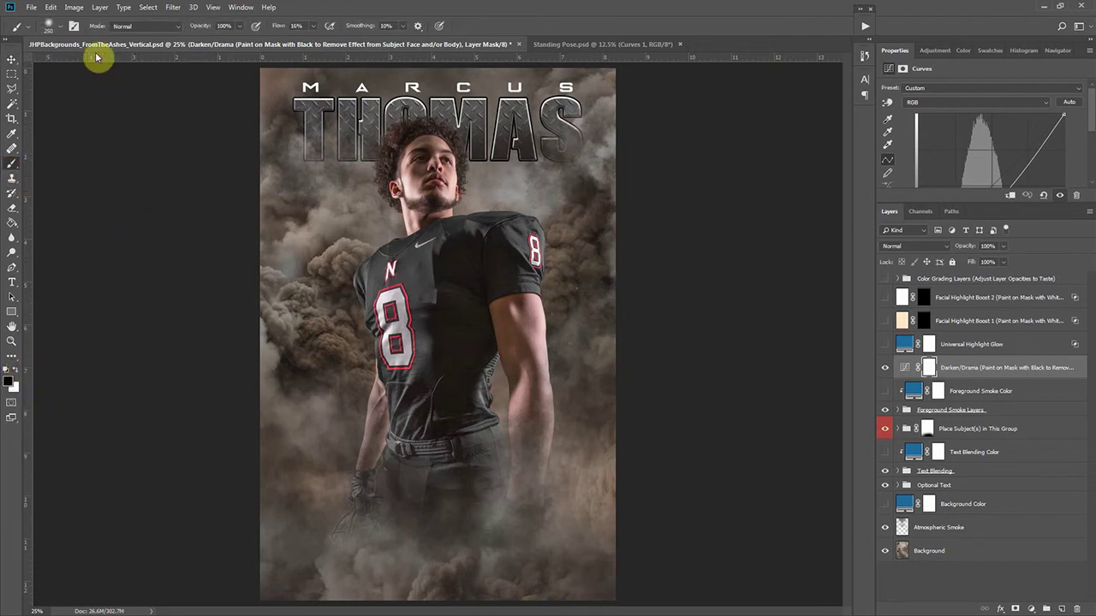
click(60, 27)
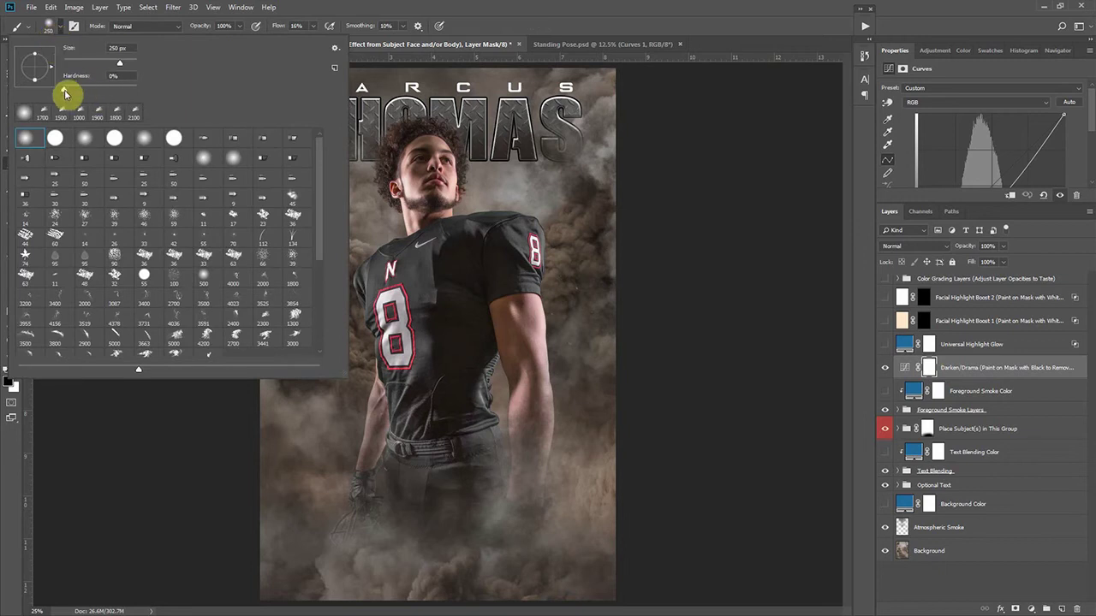
click(513, 25)
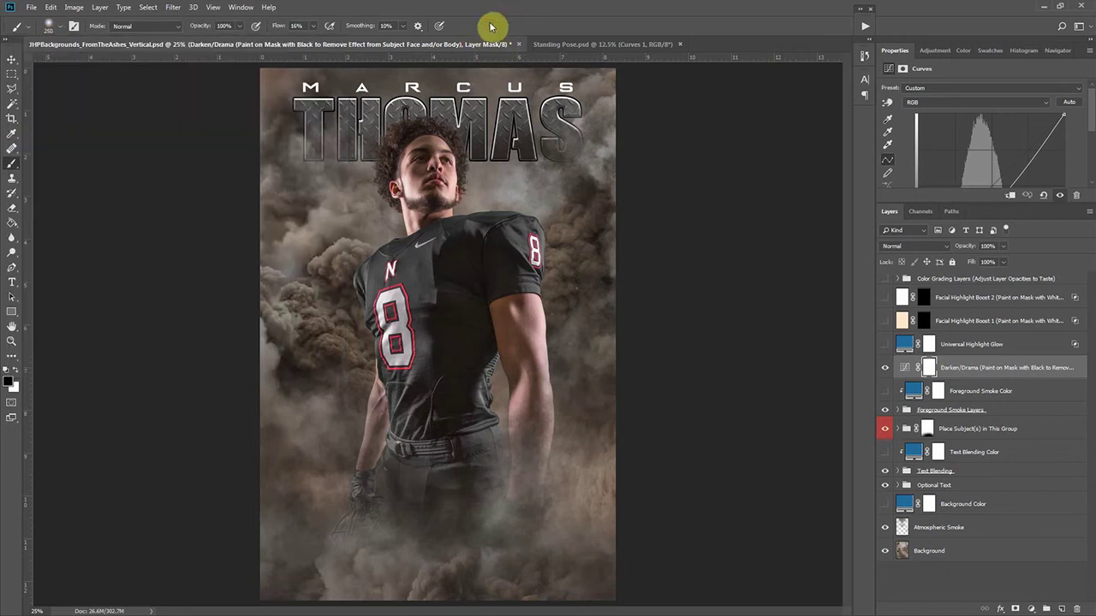
key(bracketright)
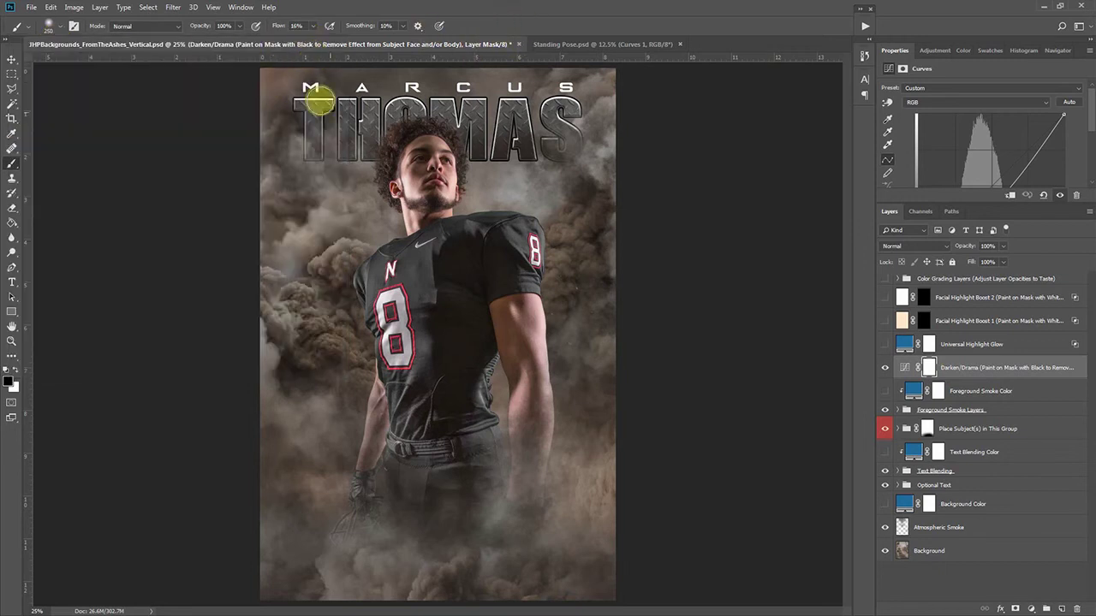
key(bracketright)
key(bracketright)
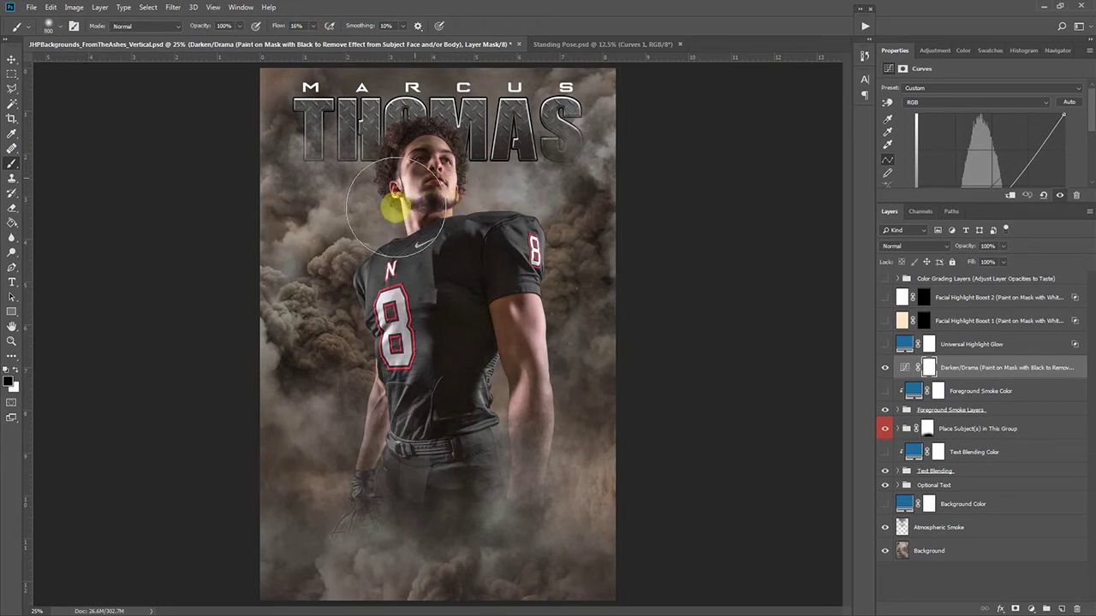
Paint the Darken/Drama mask over the face, chest and arm, then compare the result
mouse_move(434, 192)
mouse_down()
mouse_move(412, 217)
mouse_move(383, 321)
mouse_move(470, 306)
mouse_move(496, 315)
mouse_move(425, 374)
mouse_move(419, 414)
mouse_move(481, 405)
mouse_move(483, 318)
mouse_move(415, 163)
mouse_move(434, 158)
mouse_move(426, 184)
mouse_move(470, 202)
mouse_move(515, 274)
mouse_move(503, 319)
mouse_move(387, 351)
mouse_up()
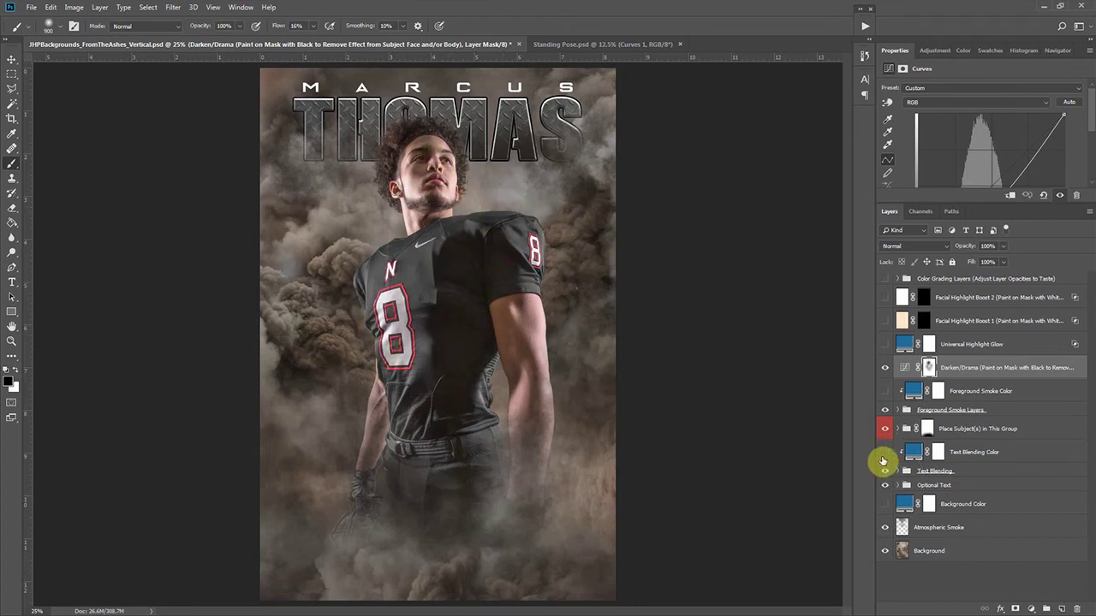
click(885, 368)
click(885, 370)
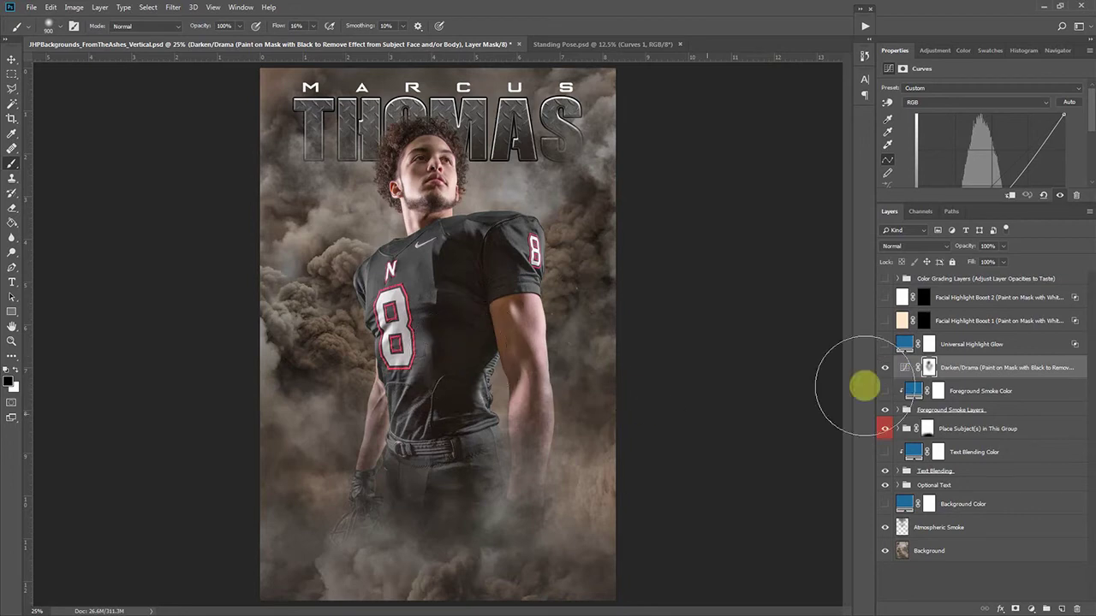
click(884, 373)
click(884, 373)
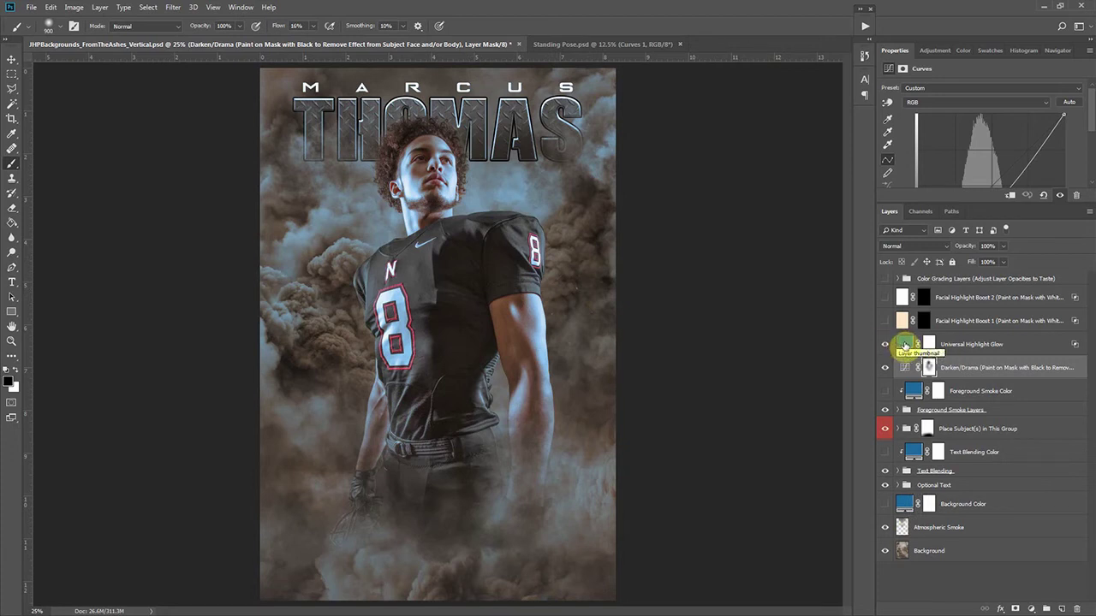
Drop Universal Highlight Glow to 19% opacity, hide it, and select Facial Highlight Boost 1
click(904, 345)
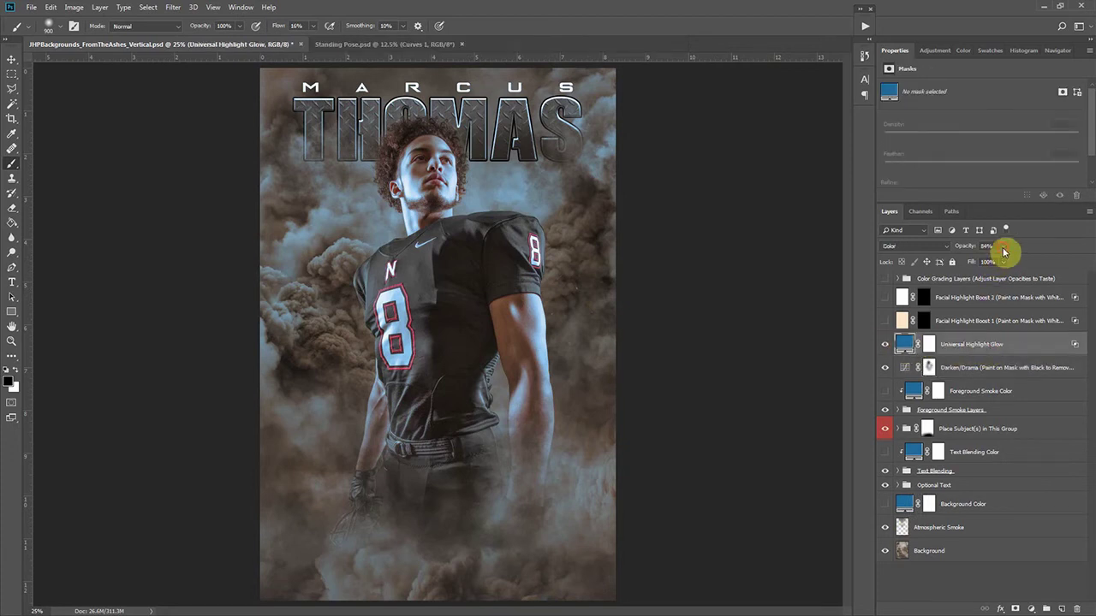
mouse_move(1004, 264)
mouse_down()
mouse_move(980, 279)
mouse_move(991, 278)
mouse_up()
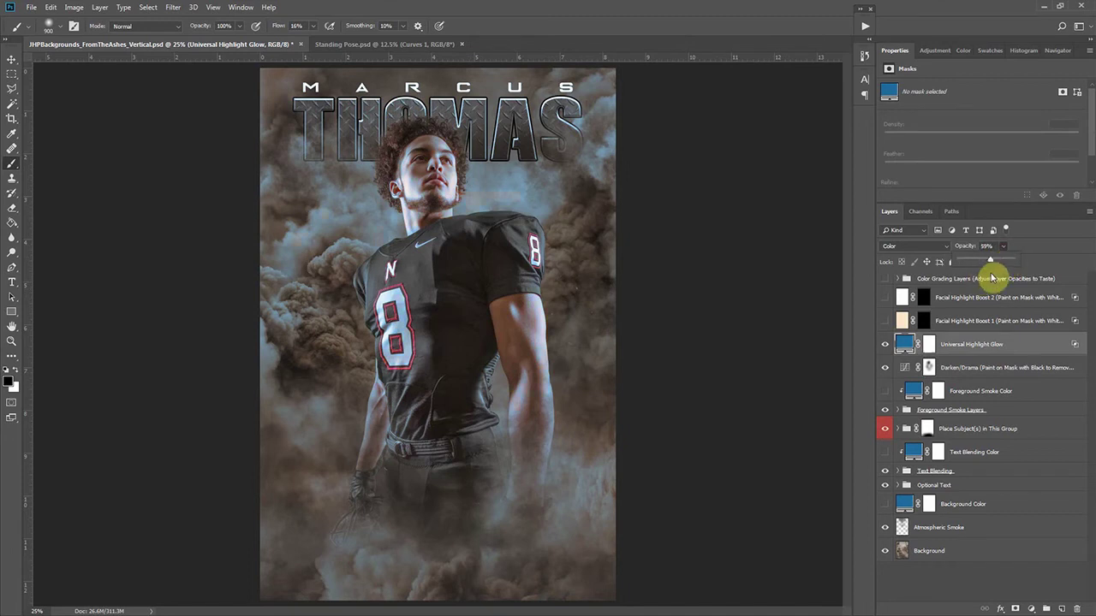
click(886, 344)
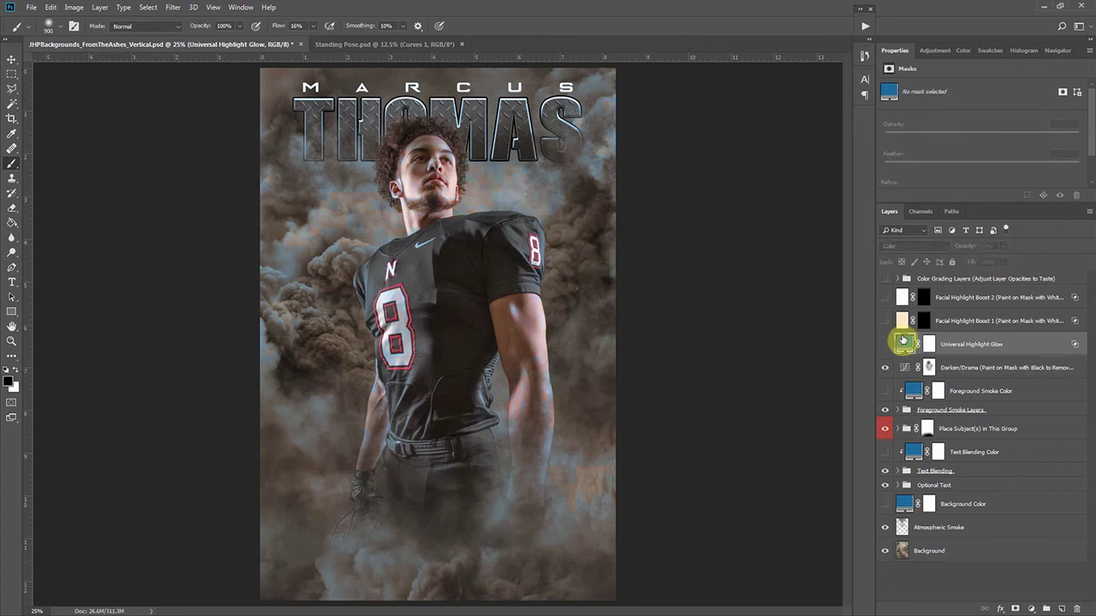
click(952, 328)
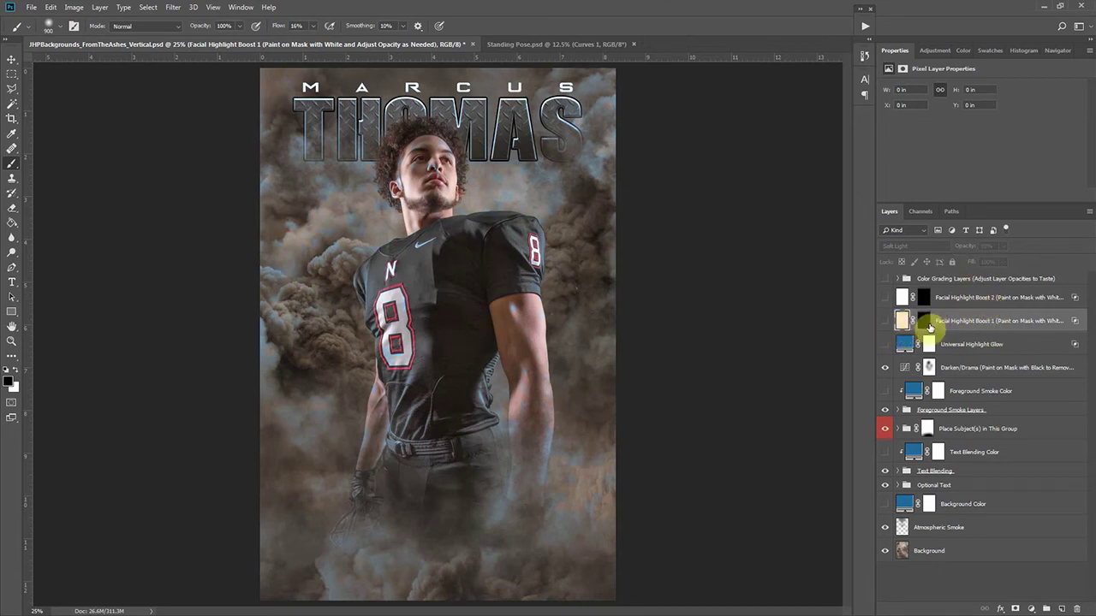
Show Facial Highlight Boost 1 and 2 and resize the brush to 600 on Boost 1's mask
click(885, 320)
click(885, 297)
click(923, 320)
click(430, 165)
drag(430, 165, 421, 171)
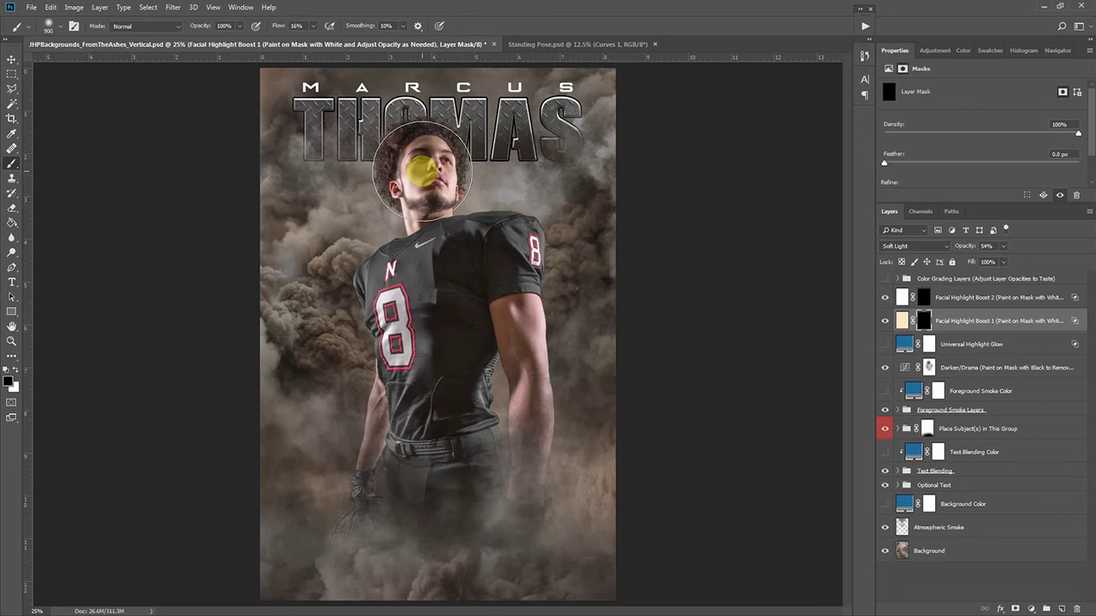
key(bracketright)
key(bracketleft)
key(bracketleft)
key(bracketleft)
key(bracketleft)
key(bracketleft)
Paint white at 46% flow over the face and neck on the Boost 1 mask
click(14, 368)
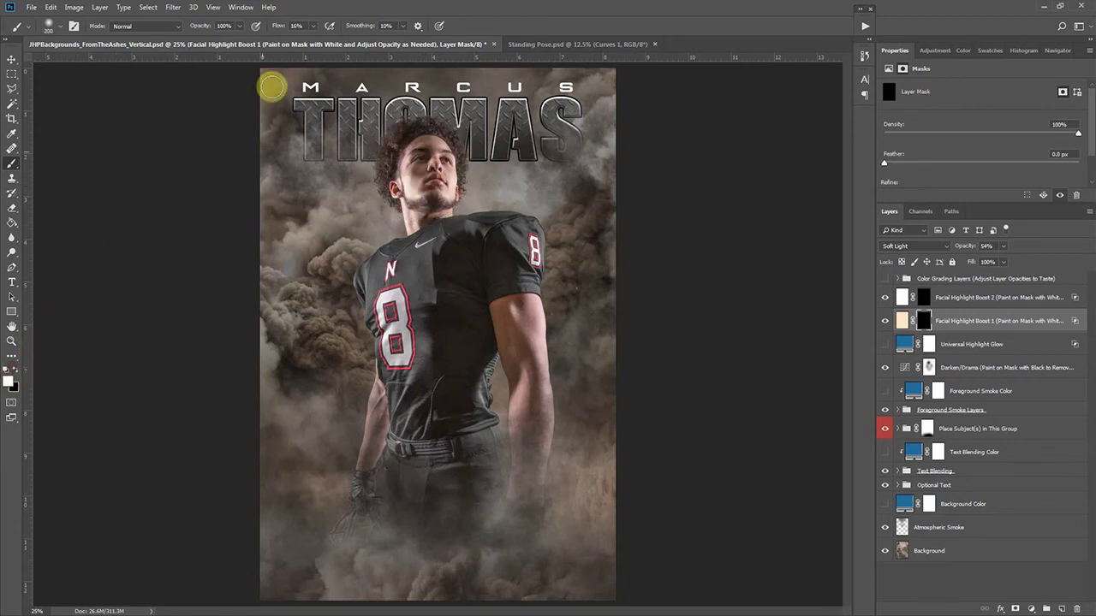
click(312, 27)
drag(329, 39, 331, 39)
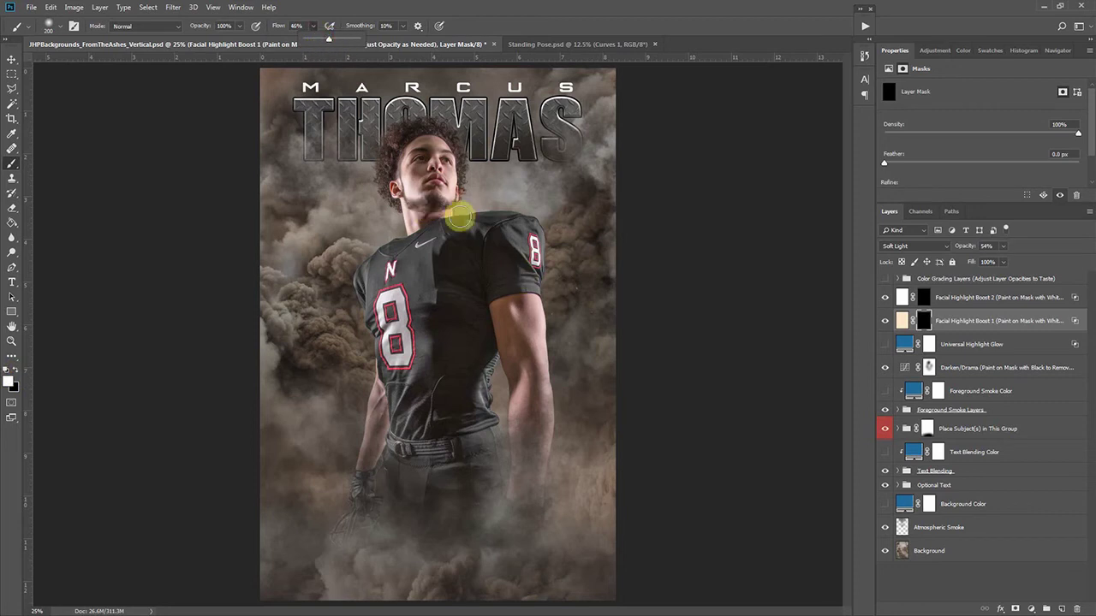
mouse_move(435, 207)
mouse_down()
mouse_move(447, 178)
mouse_move(446, 192)
mouse_move(421, 191)
mouse_move(421, 163)
mouse_move(416, 187)
mouse_move(443, 165)
mouse_move(436, 194)
mouse_move(409, 179)
mouse_move(421, 163)
mouse_move(452, 179)
mouse_up()
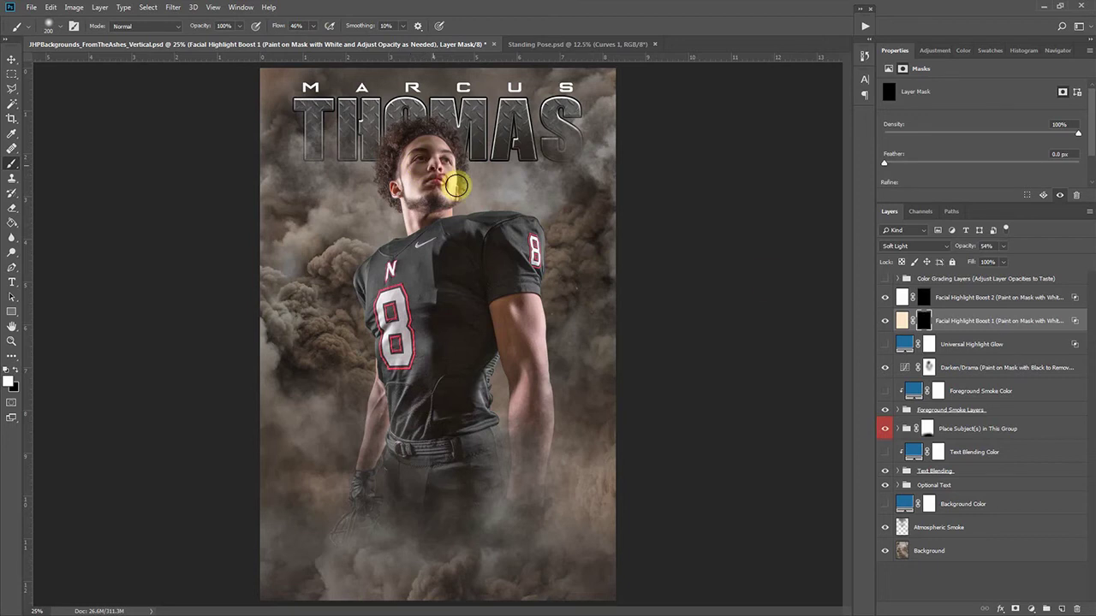
click(885, 321)
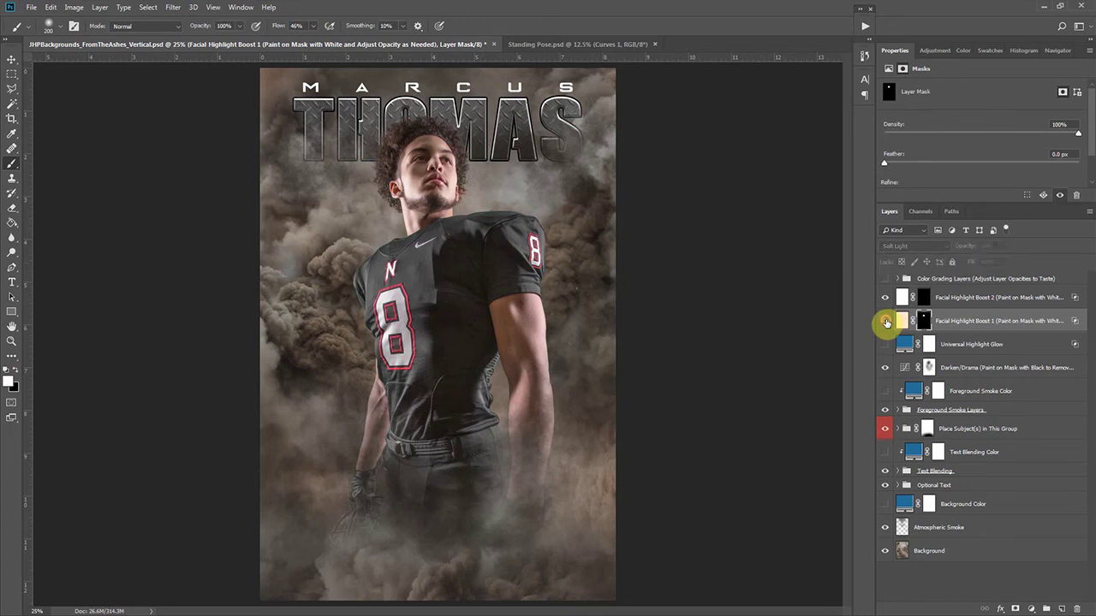
Paint extra highlight onto the cheek on the Facial Highlight Boost 2 mask
click(923, 299)
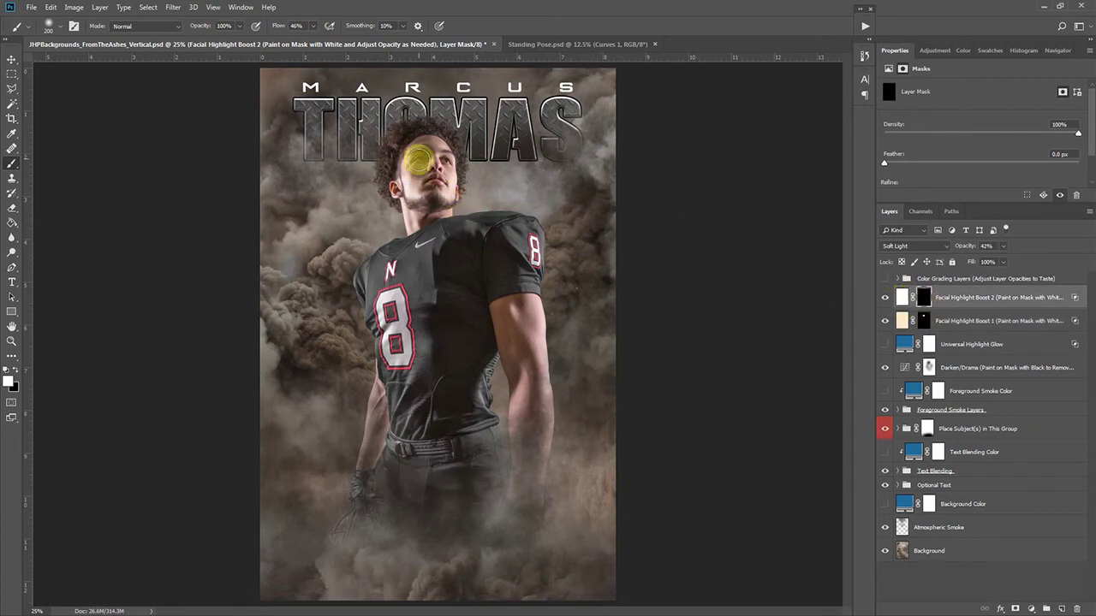
mouse_move(420, 172)
mouse_down()
mouse_move(431, 182)
mouse_move(433, 163)
mouse_move(444, 167)
mouse_up()
click(887, 298)
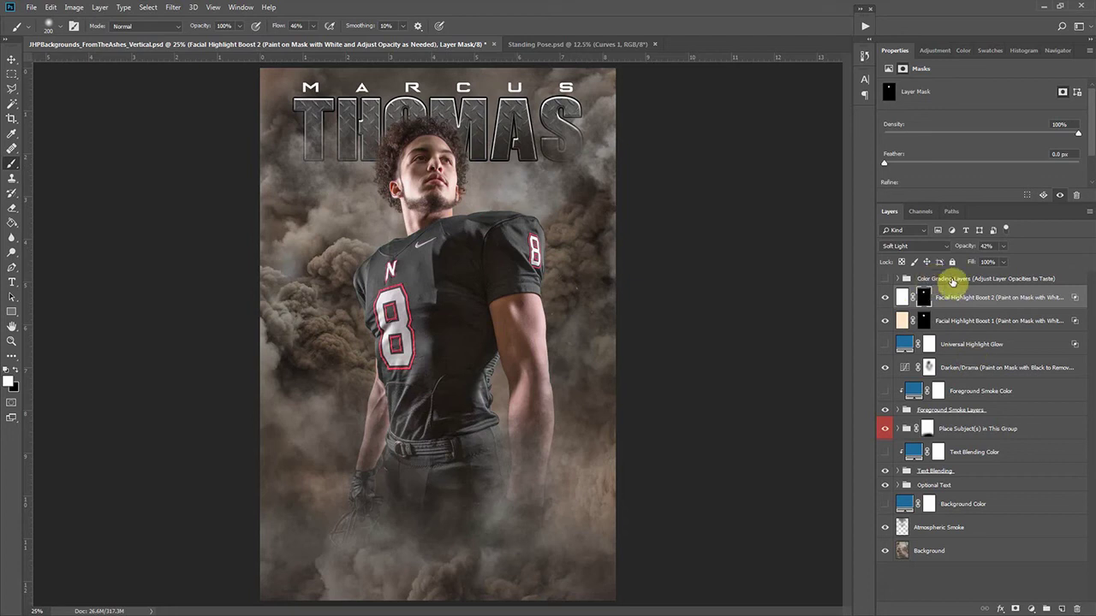
Switch on the Color Grading Layers group and compare the face with the highlight boosts off
click(883, 282)
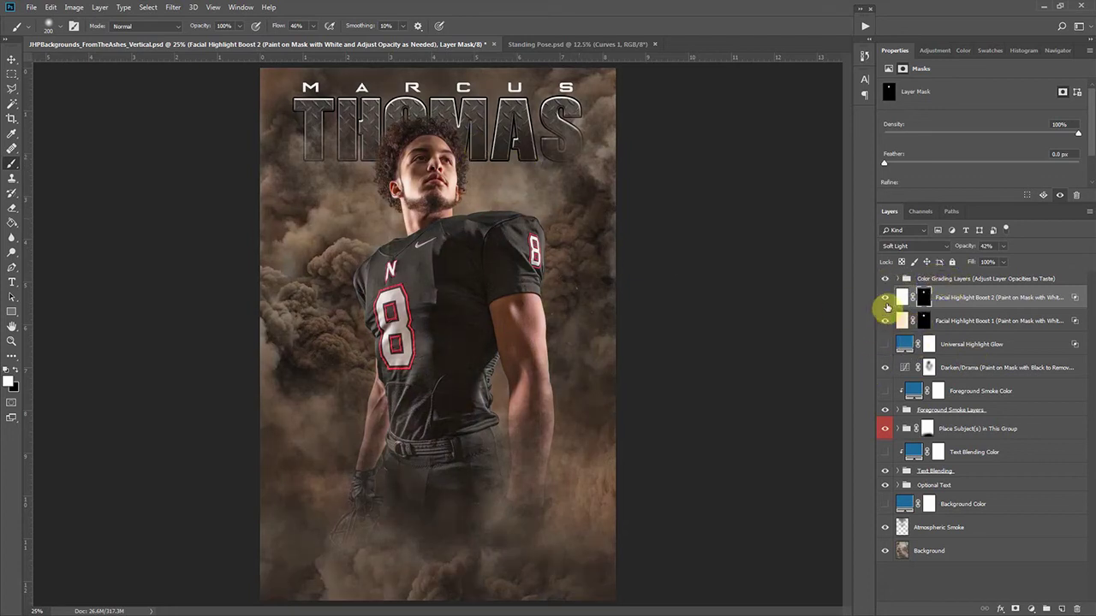
mouse_move(887, 301)
mouse_down()
mouse_move(886, 317)
mouse_move(886, 307)
mouse_up()
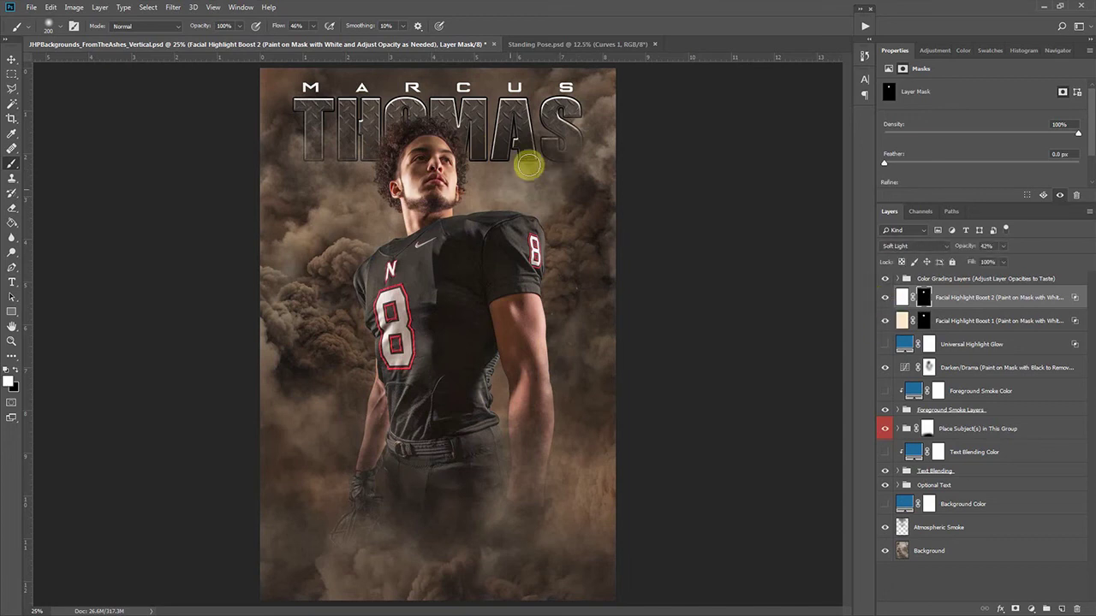
click(430, 187)
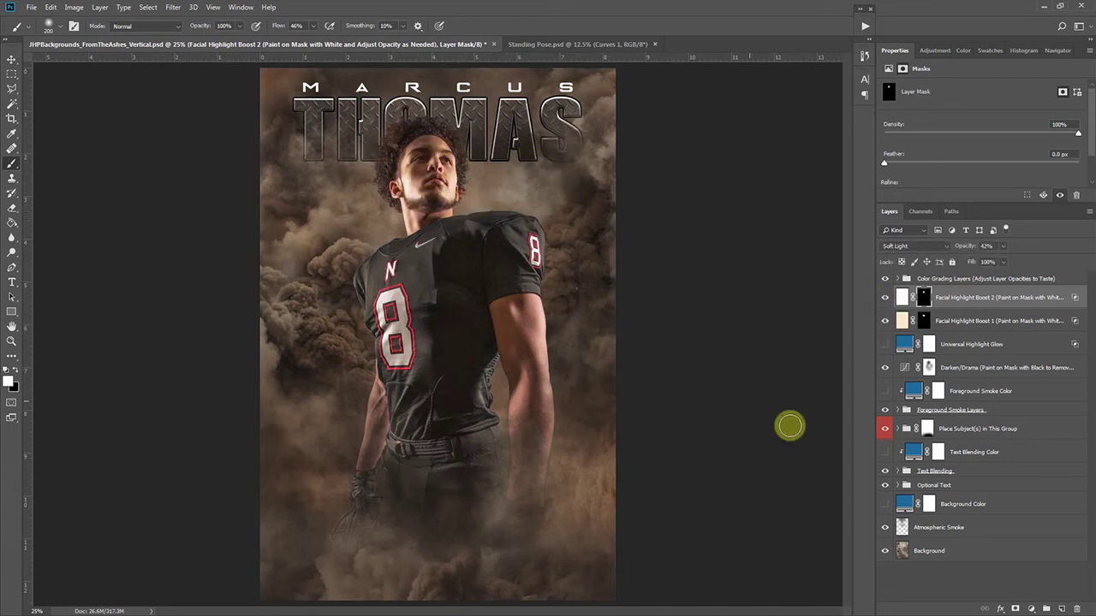
Compare the colour grading on and off, then expand the group to review Color Grades 1–3
click(953, 280)
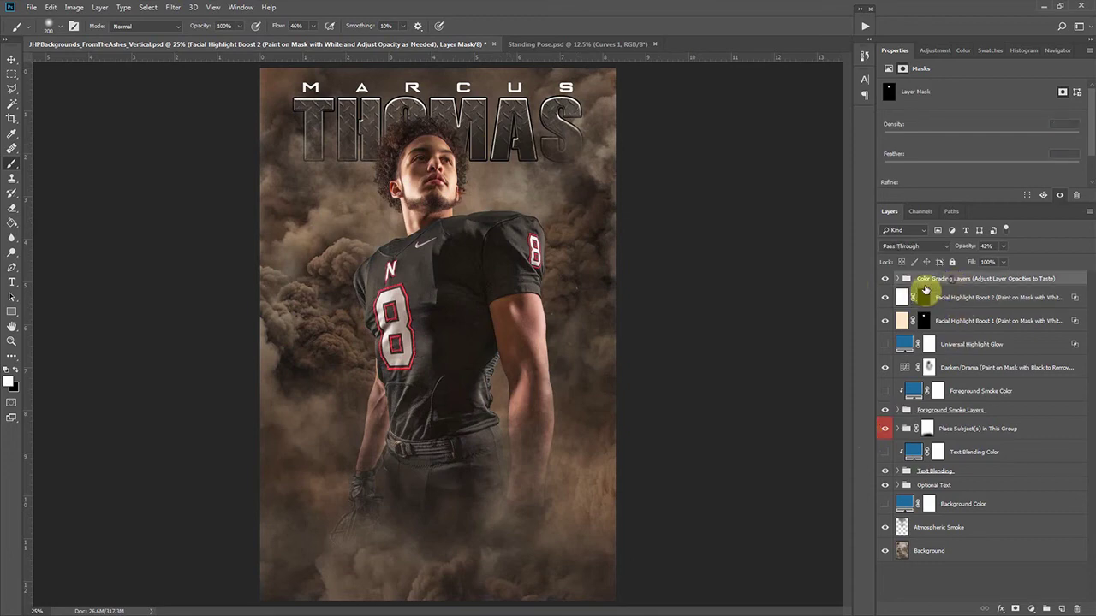
click(885, 279)
click(885, 279)
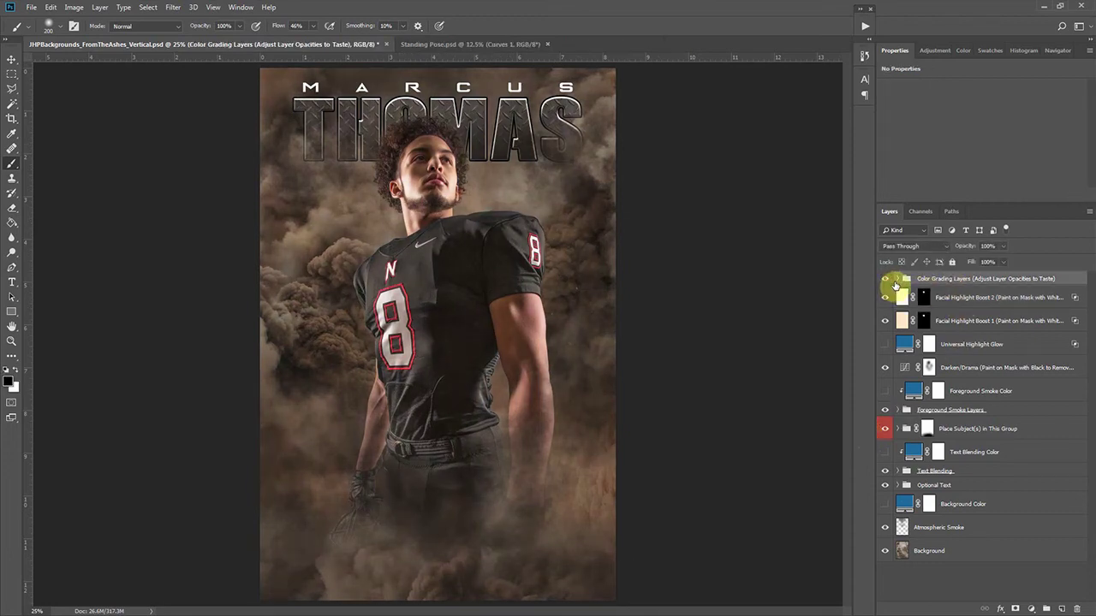
click(897, 280)
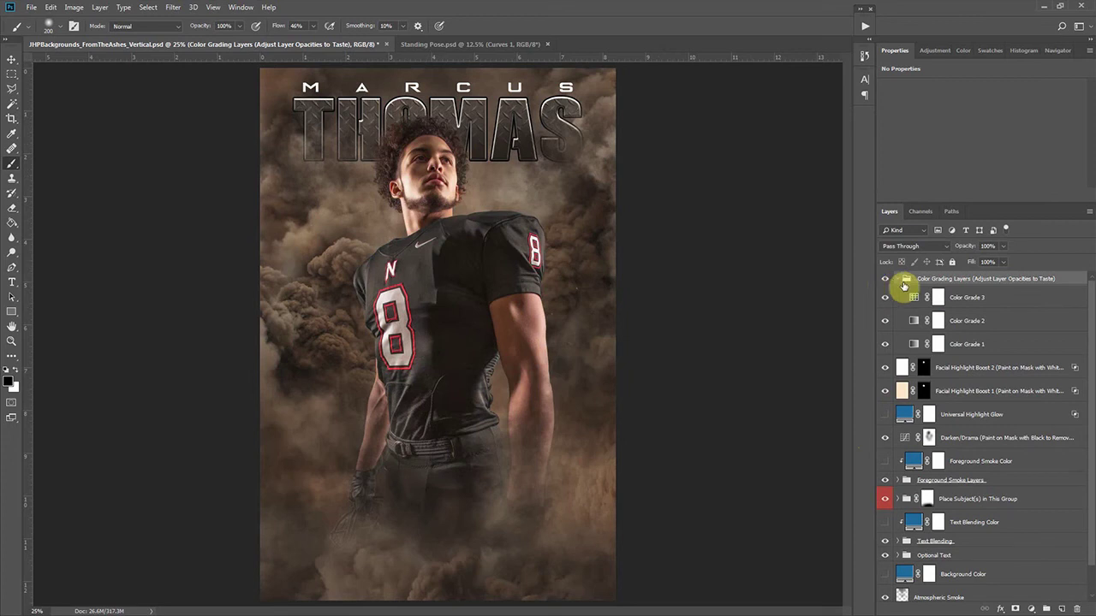
click(983, 300)
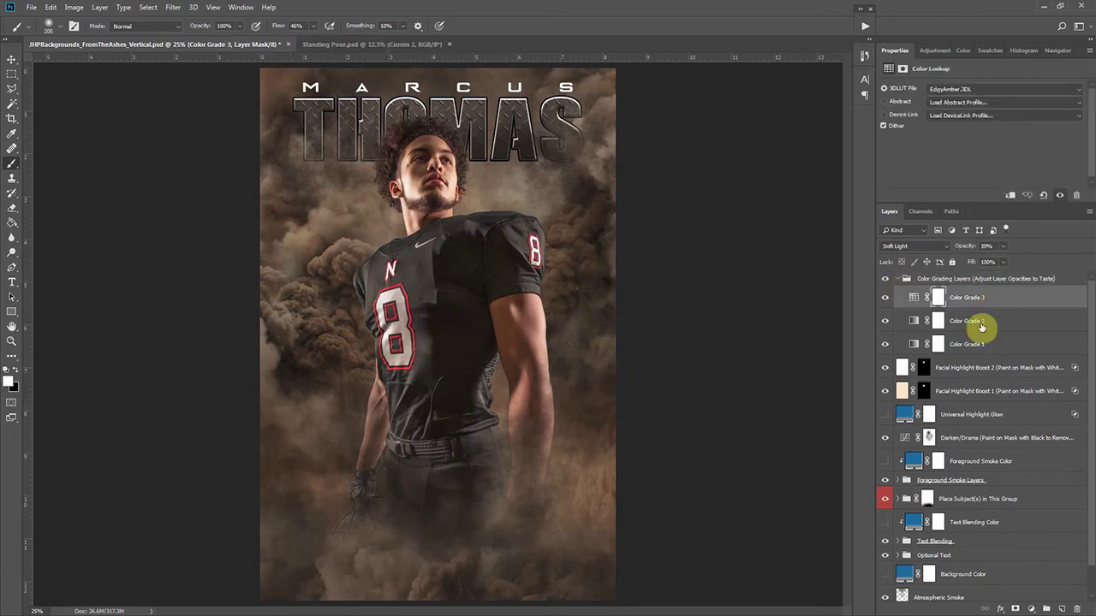
click(986, 326)
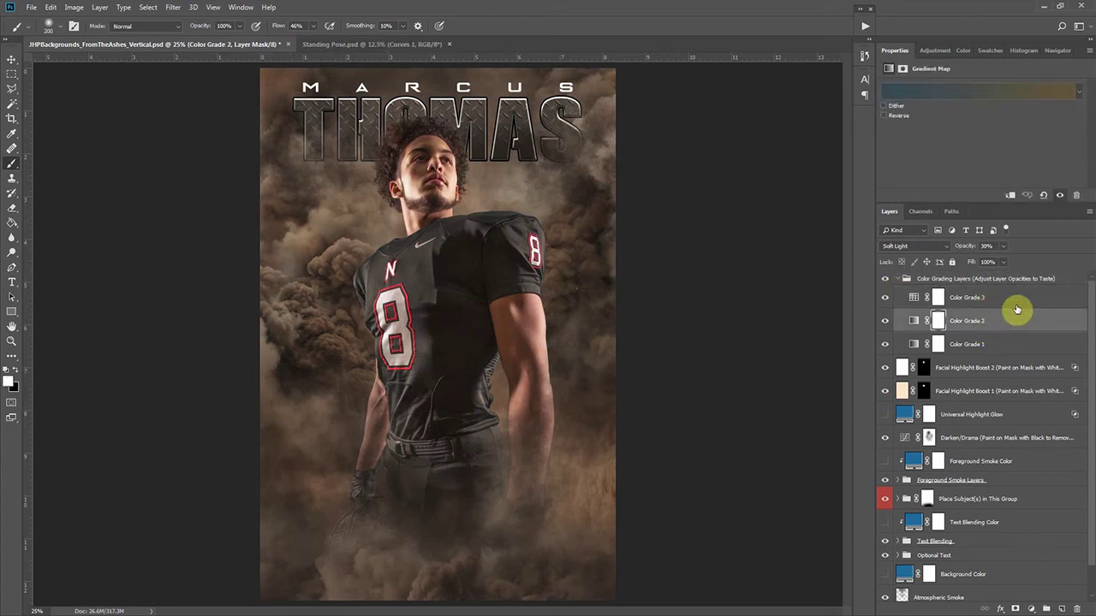
click(985, 343)
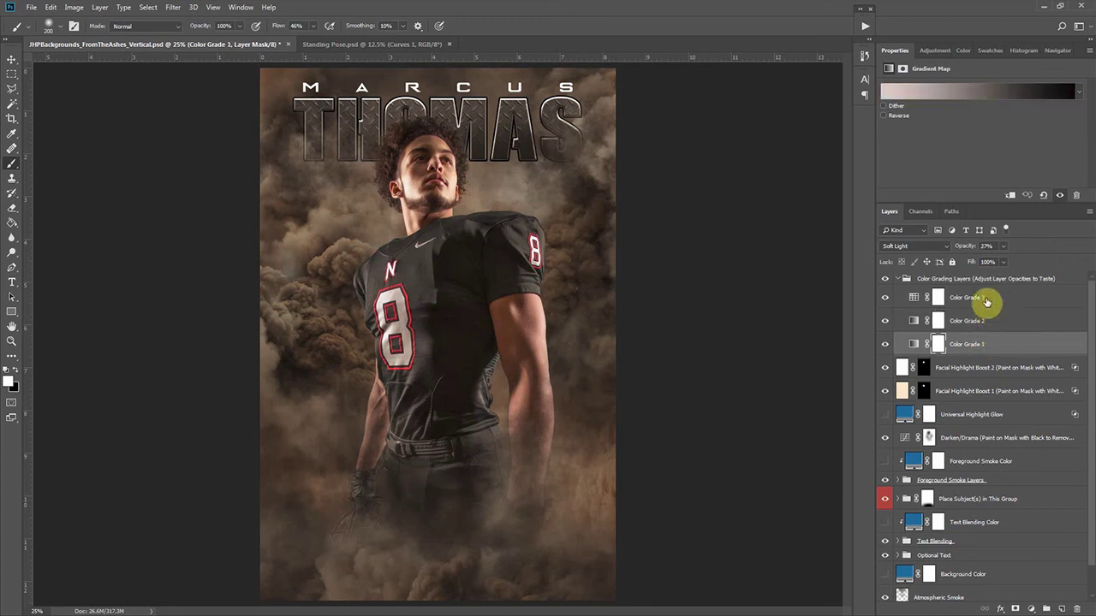
click(986, 302)
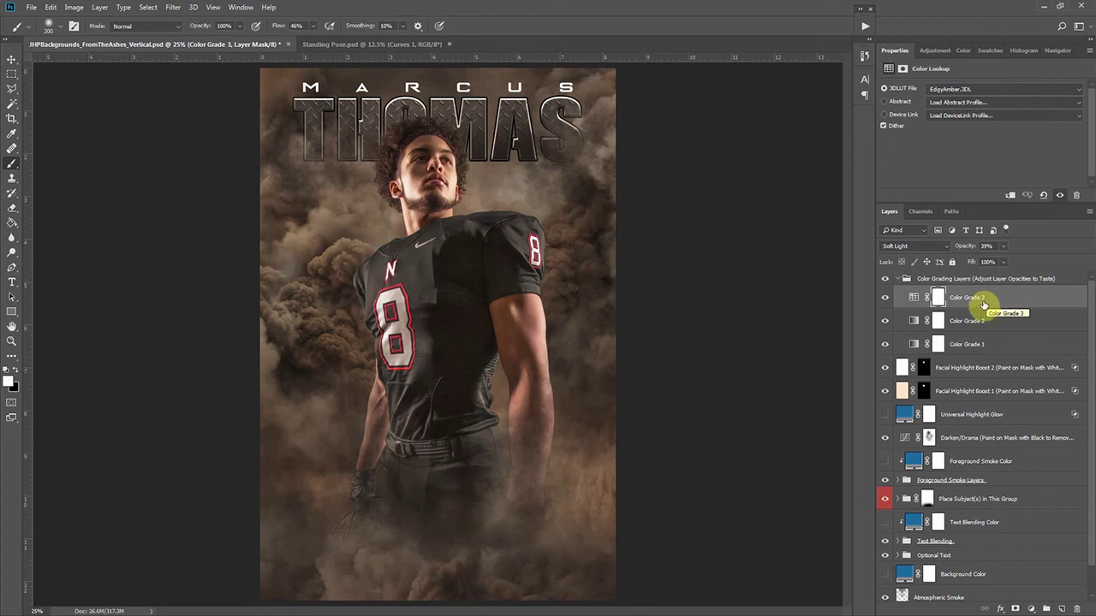
Lower Color Grade 3 to about 33% and Color Grade 2 to 34% opacity, then collapse the group
click(1003, 247)
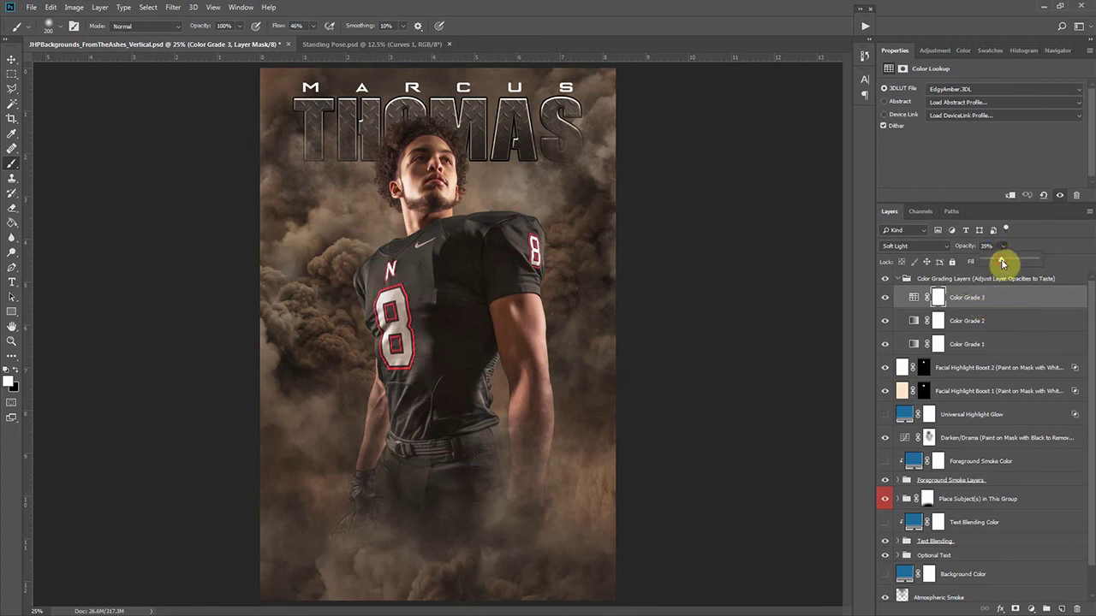
mouse_move(1003, 261)
mouse_down()
mouse_move(990, 272)
mouse_move(1022, 264)
mouse_move(1008, 280)
mouse_up()
click(971, 324)
click(1003, 248)
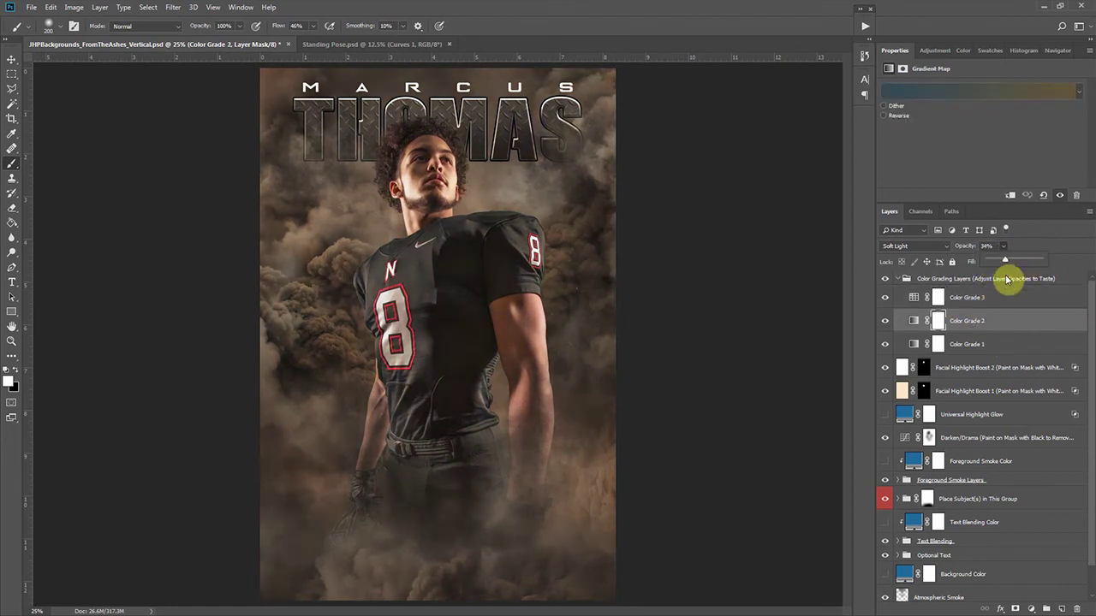
click(1060, 259)
click(897, 279)
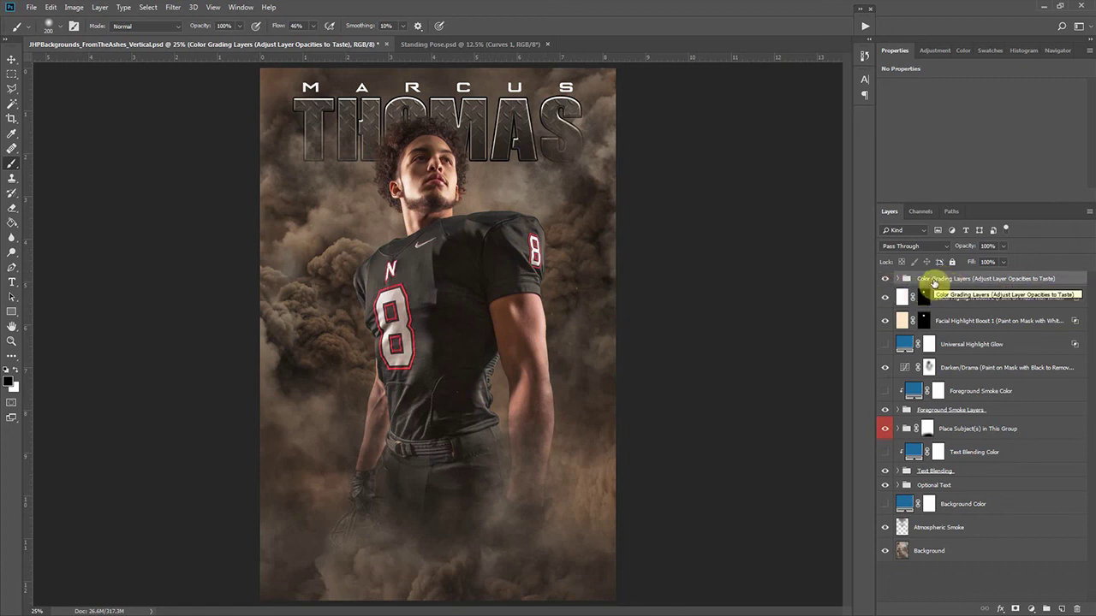
Run the JHP-Clean Grit action to add a 68% grit texture layer on top
click(865, 26)
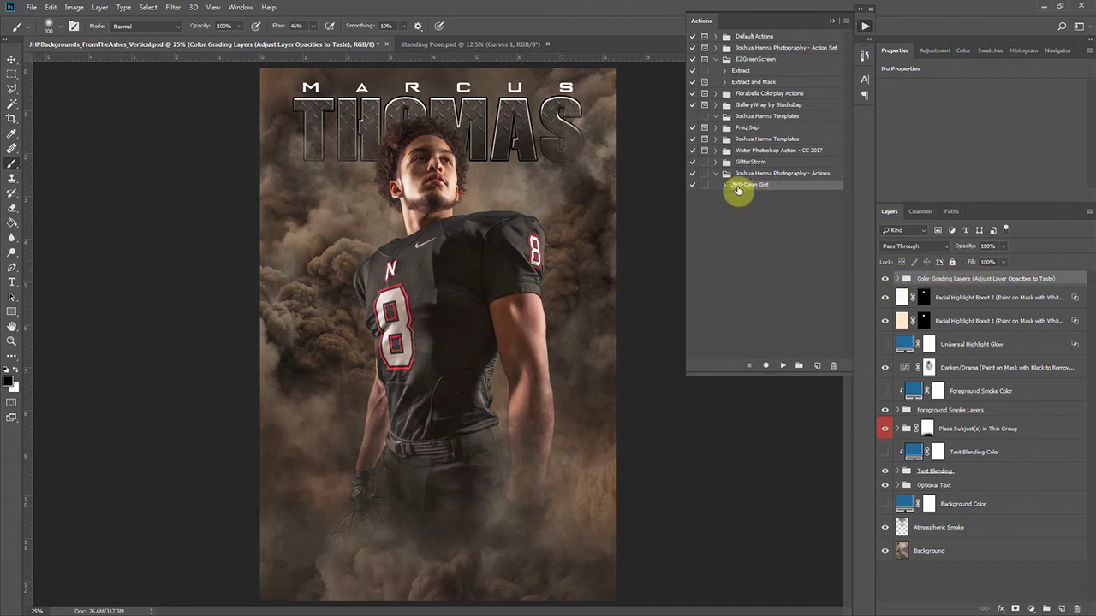
click(780, 390)
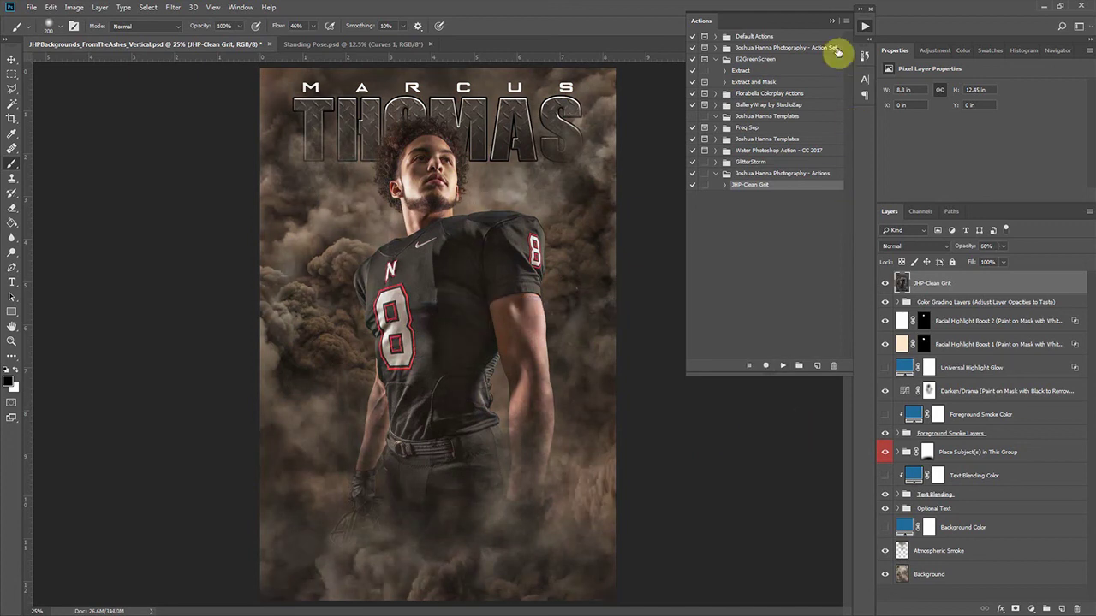
click(834, 24)
Compare the JHP-Clean Grit layer on and off and reduce its opacity to 45%
click(884, 285)
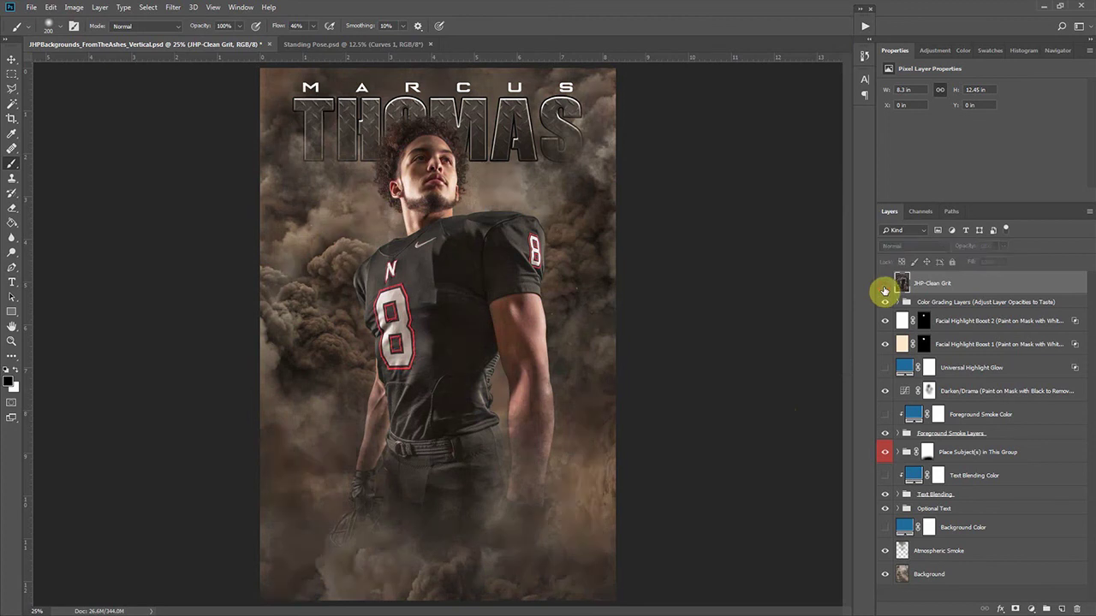
click(884, 288)
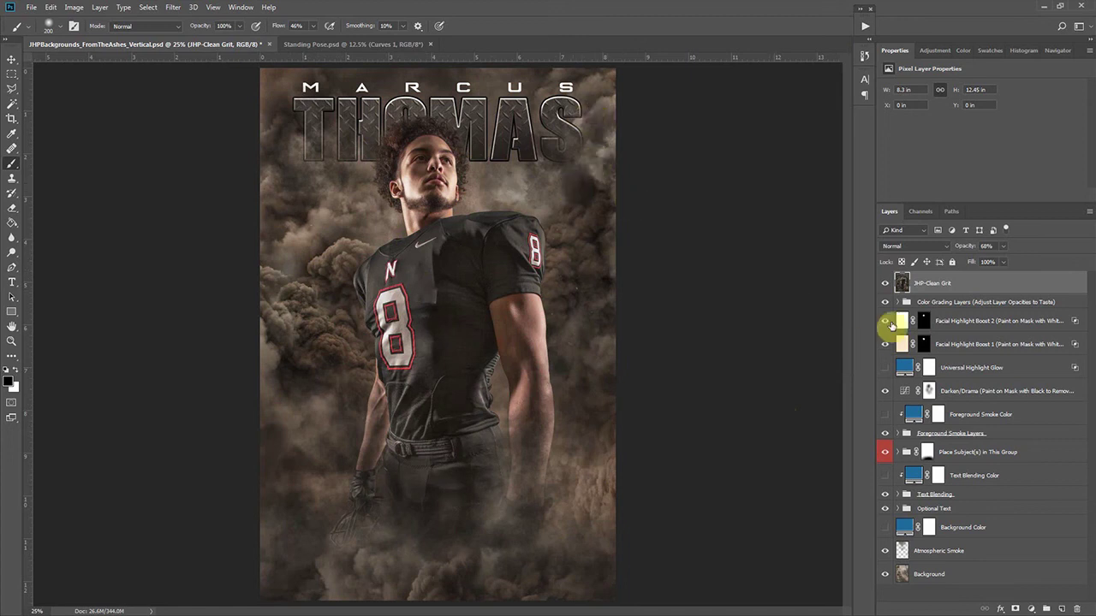
click(886, 289)
click(886, 289)
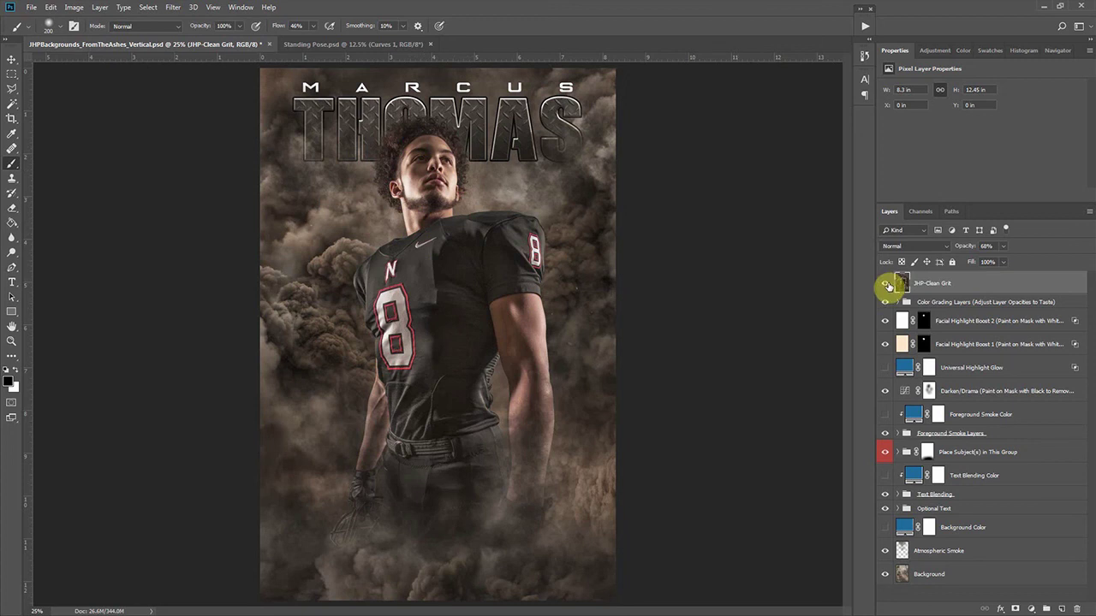
click(887, 285)
click(888, 286)
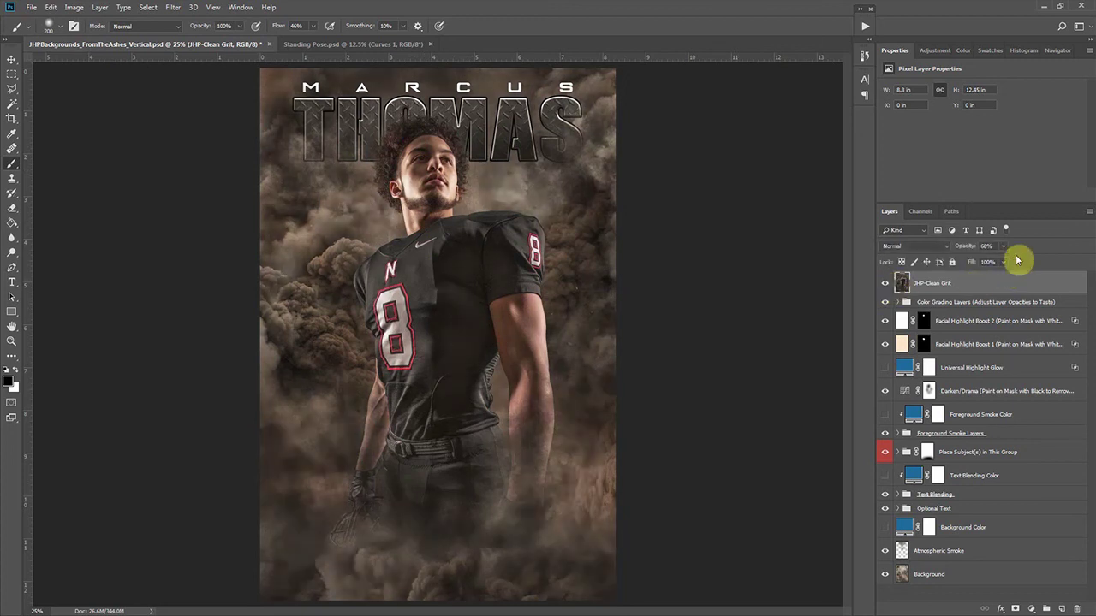
click(1003, 246)
drag(1006, 260, 986, 281)
click(885, 282)
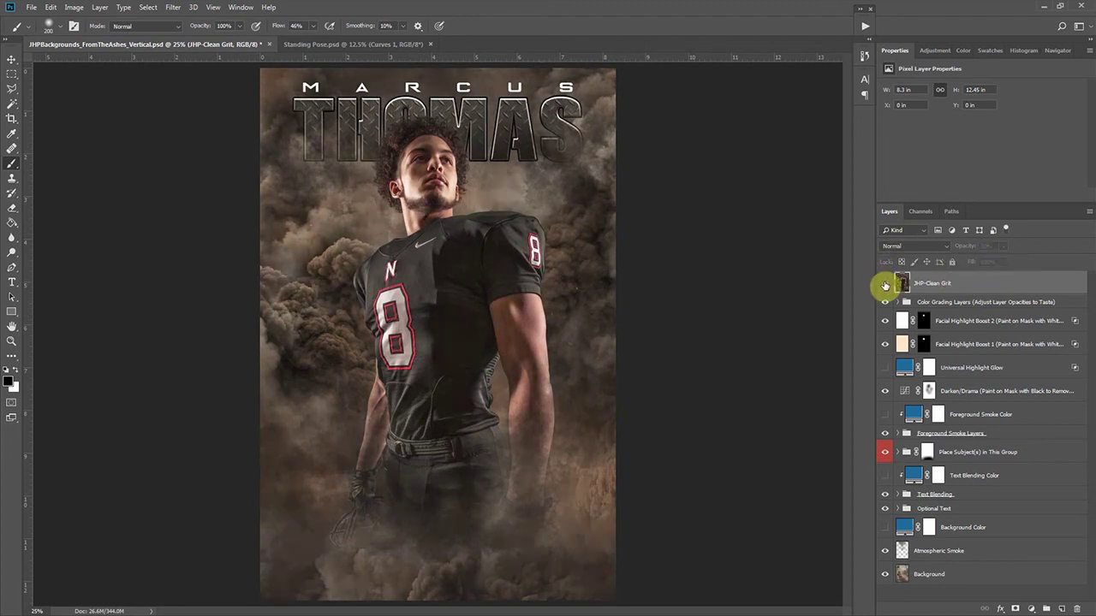
click(885, 283)
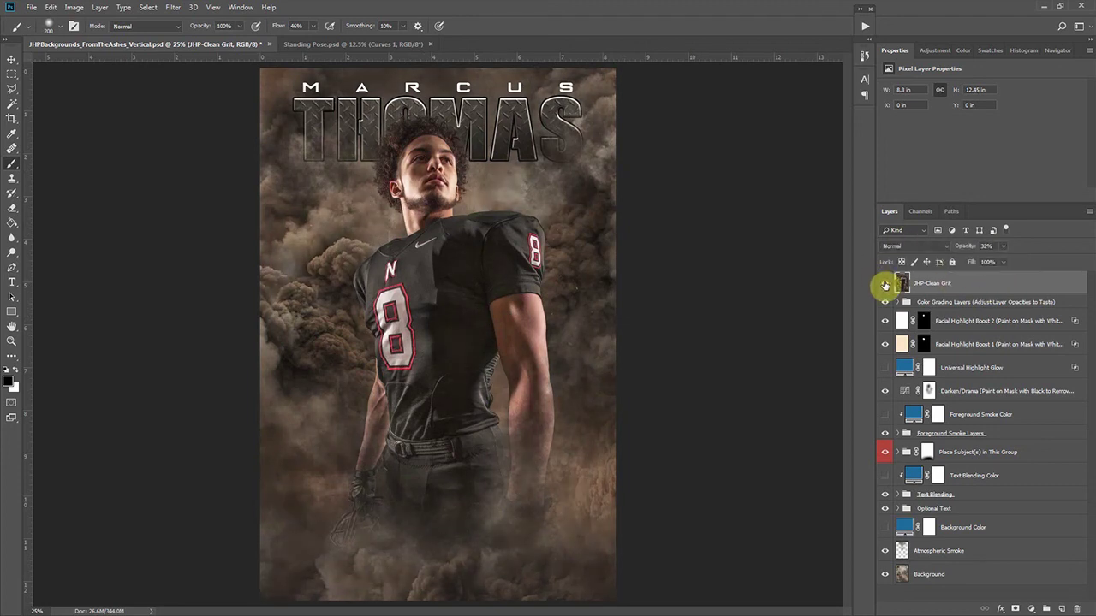
click(1003, 261)
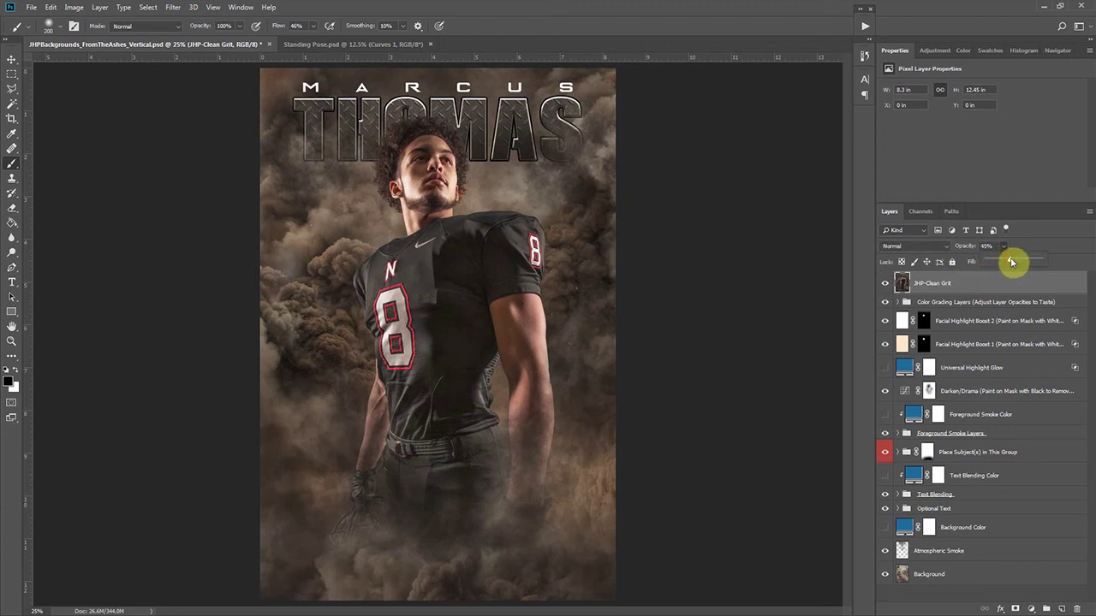